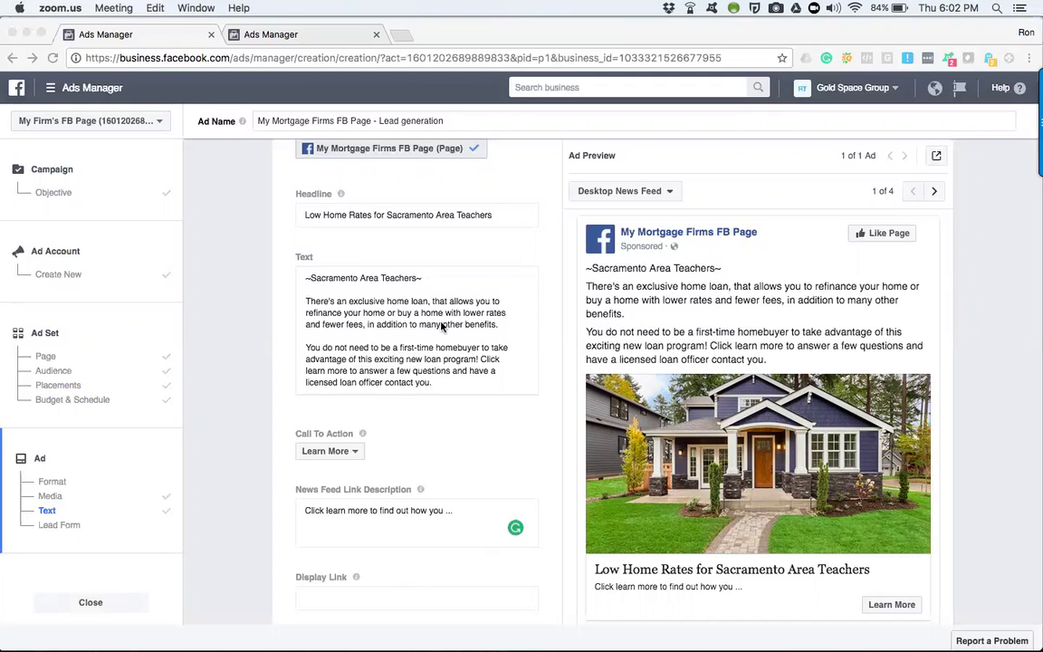
Bring the ad editor forward and select the opening line '~Sacramento Area Teachers~'.
{"action": "left_click", "coordinate": [393, 316]}
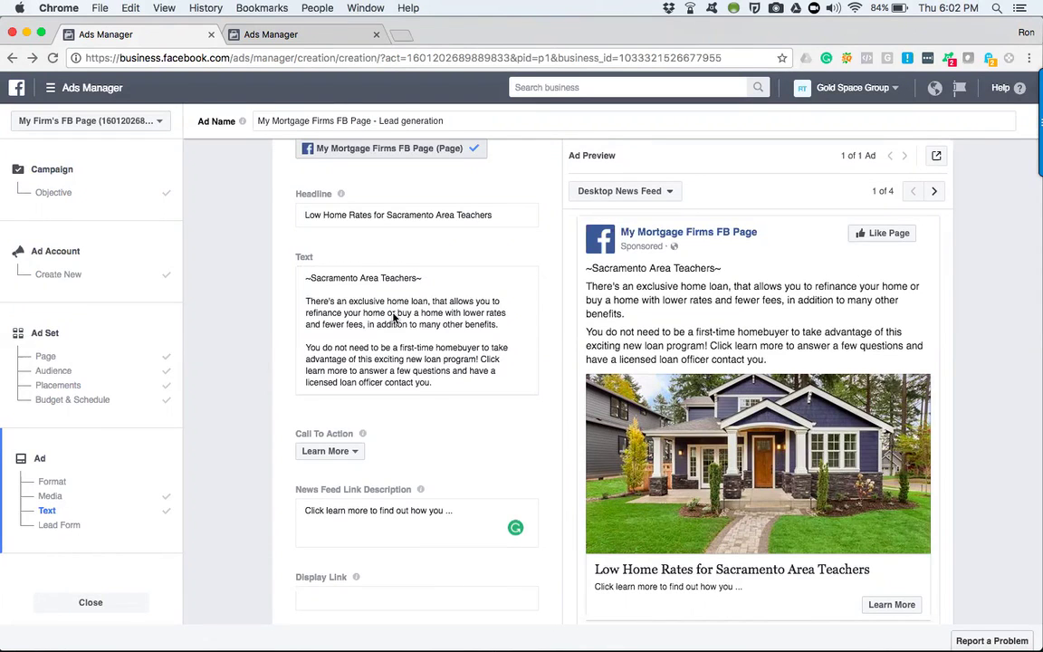
{"action": "left_click_drag", "start_coordinate": [311, 278], "coordinate": [413, 277]}
{"action": "left_click", "coordinate": [412, 277]}
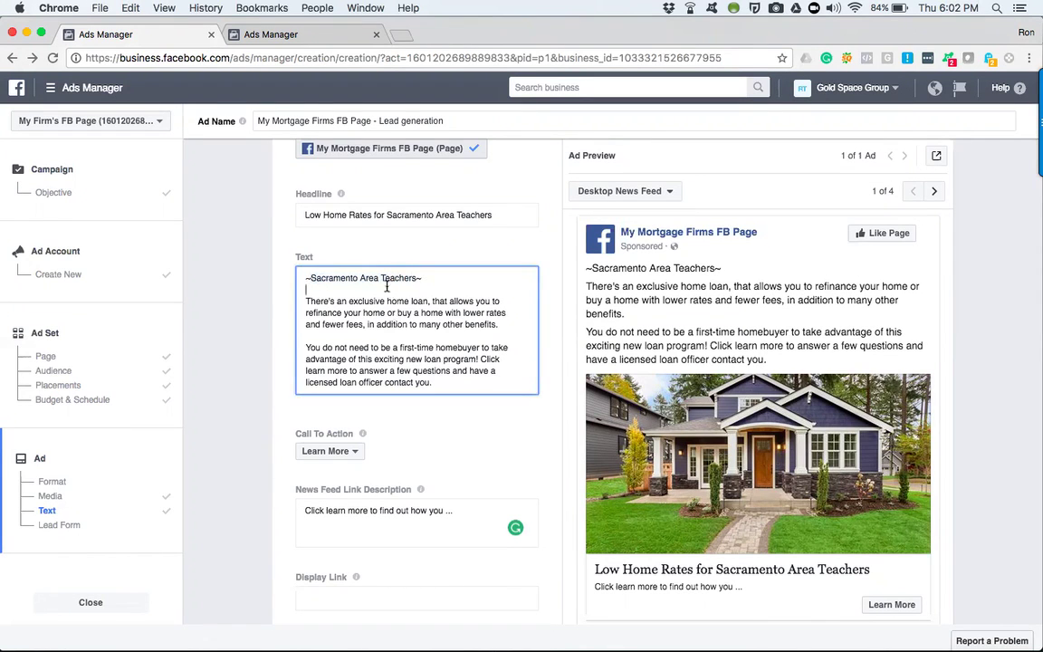
{"action": "double_click", "coordinate": [412, 277]}
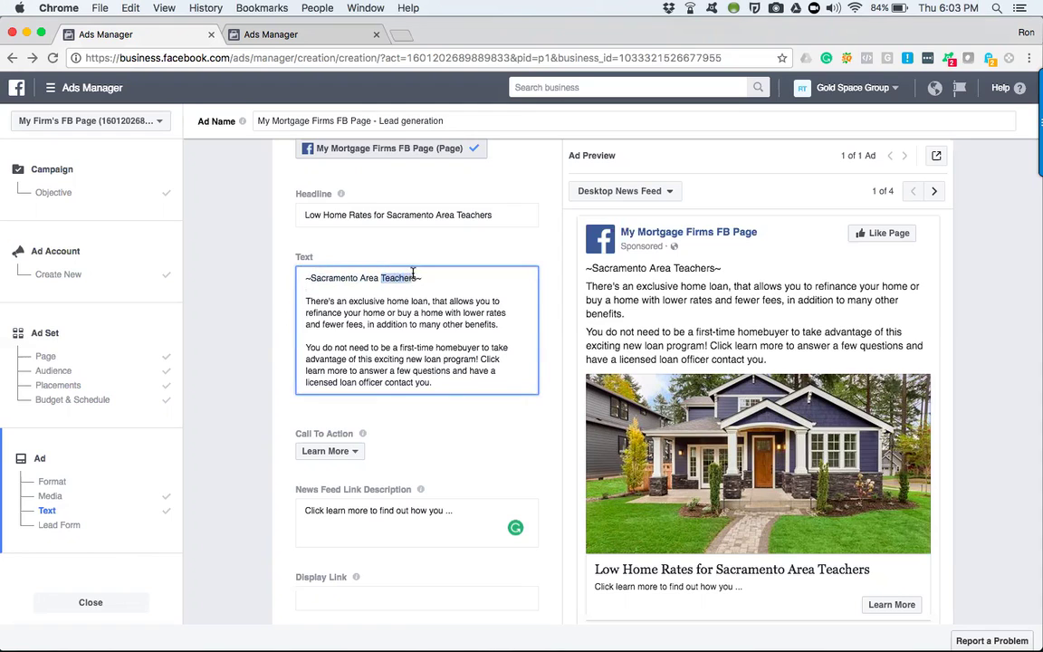
{"action": "left_click", "coordinate": [371, 308]}
{"action": "left_click", "coordinate": [255, 309]}
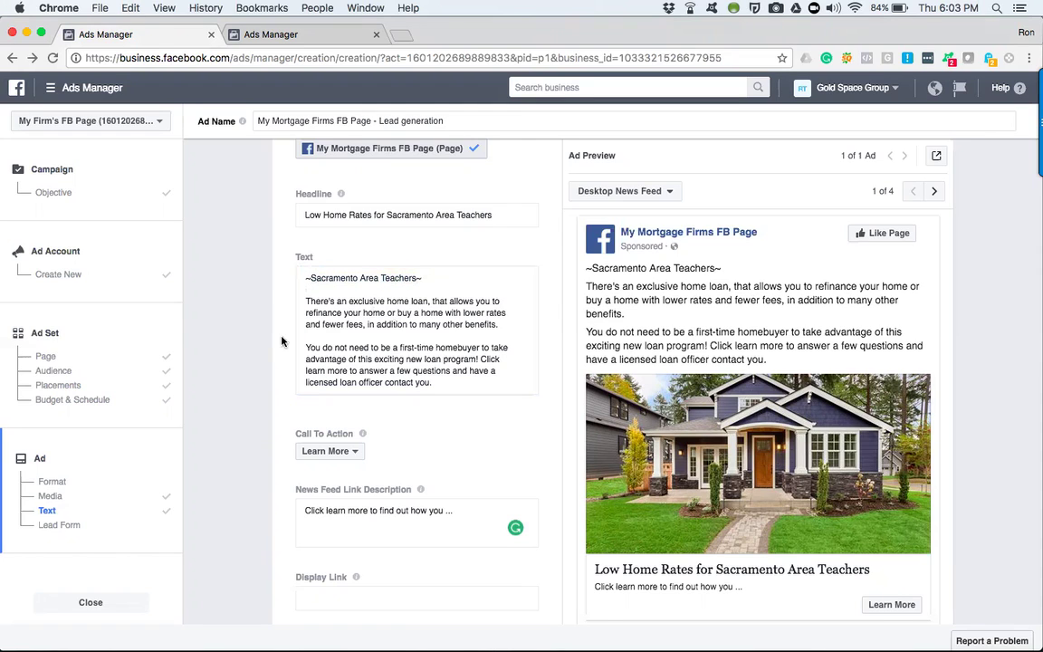
{"action": "left_click", "coordinate": [304, 278]}
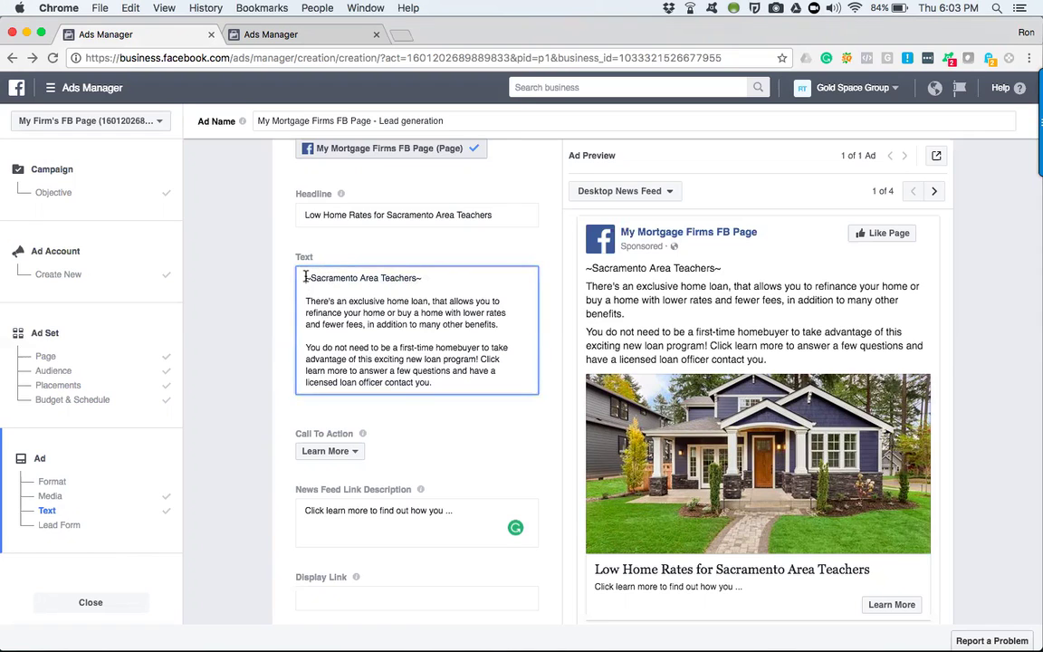
{"action": "left_click_drag", "start_coordinate": [305, 278], "coordinate": [435, 278]}
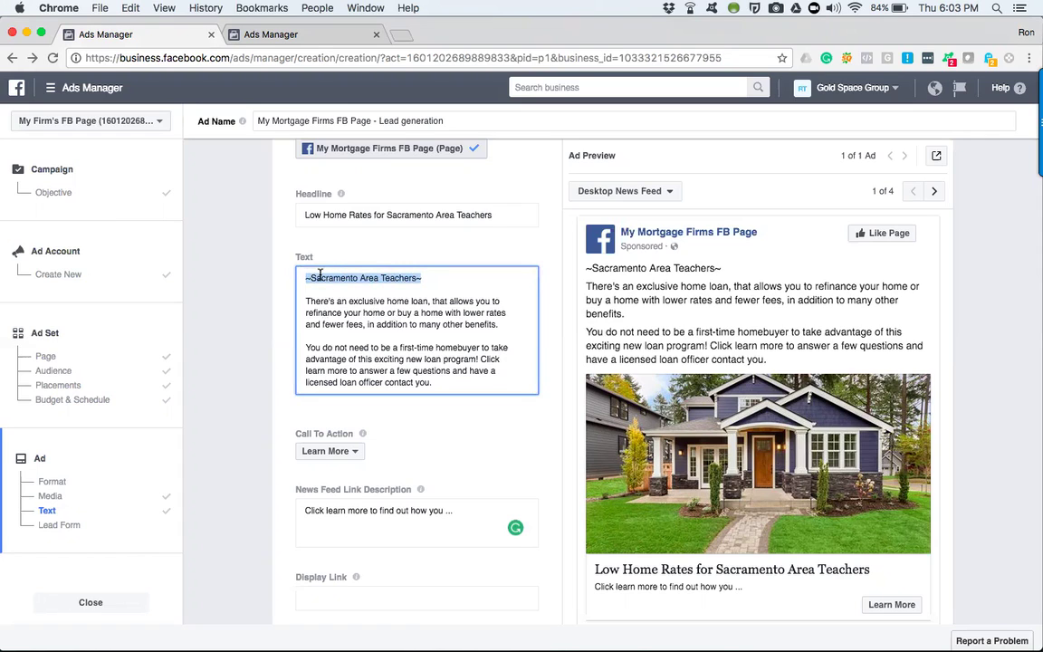
Make the first line read 'Attention Sacramento Teachers', removing both tildes and 'Area'.
{"action": "left_click", "coordinate": [305, 278]}
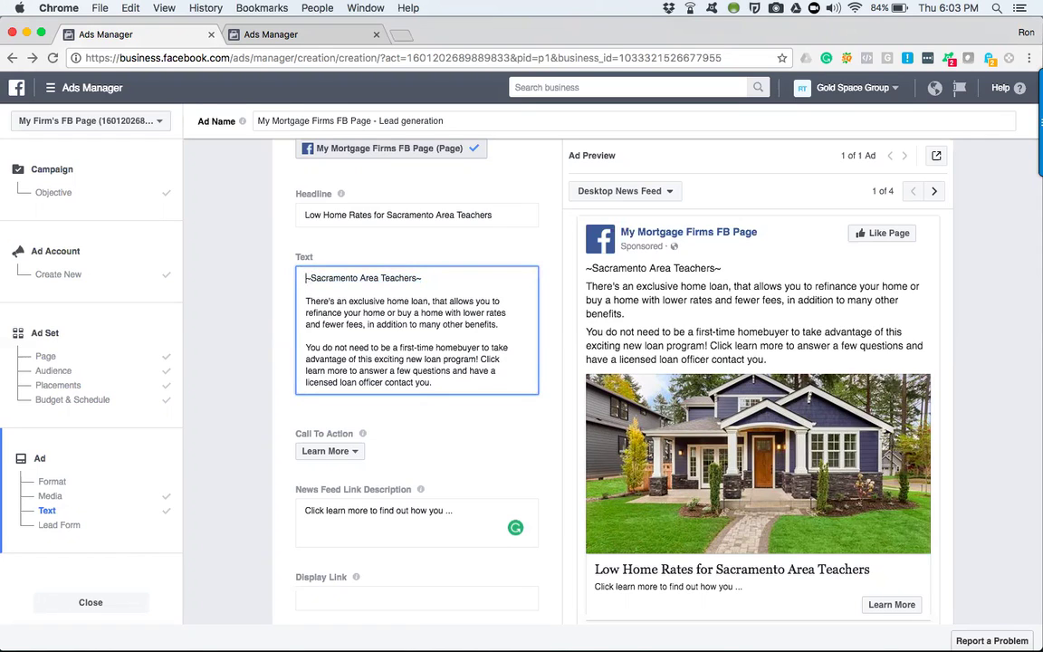
{"action": "type", "text": "Attention"}
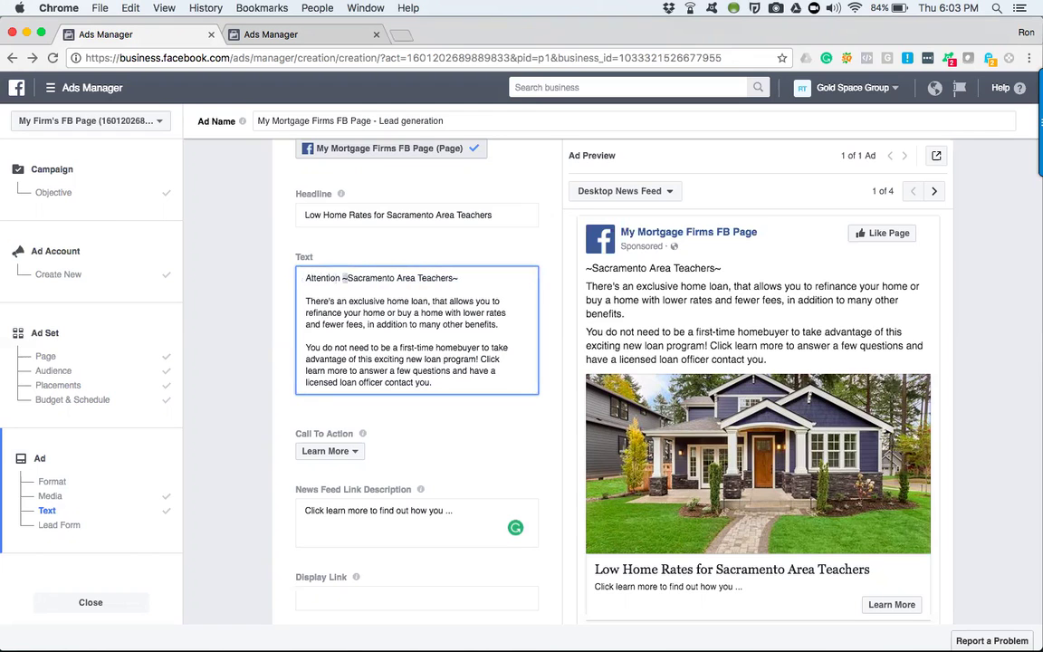
{"action": "key", "text": "Delete"}
{"action": "double_click", "coordinate": [401, 278]}
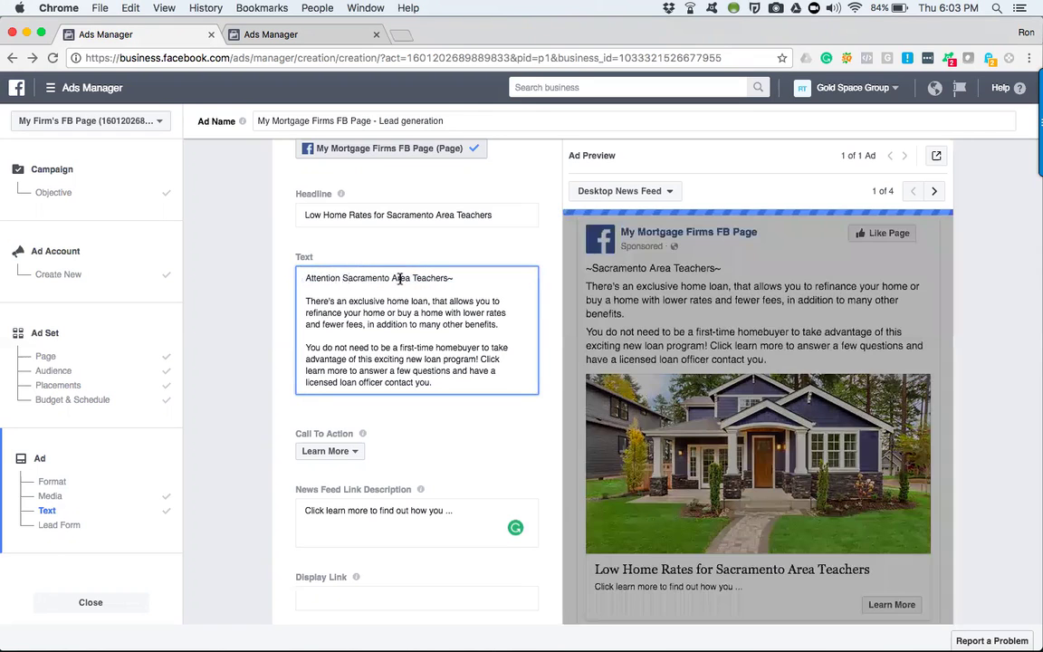
{"action": "key", "text": "Delete"}
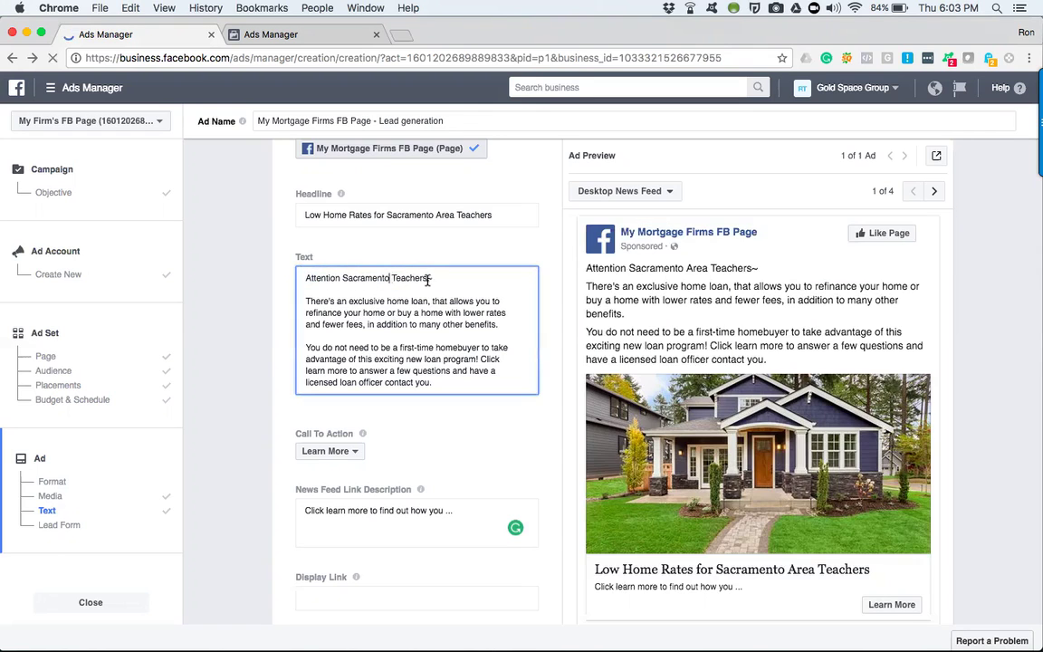
{"action": "key", "text": "End"}
{"action": "key", "text": "BackSpace"}
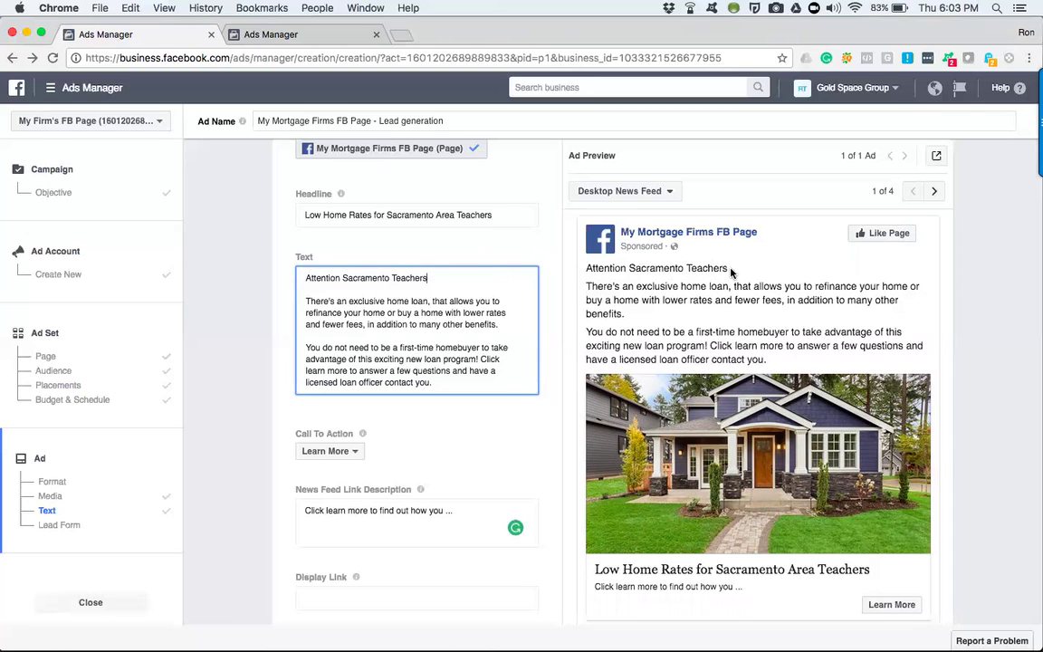
{"action": "left_click_drag", "start_coordinate": [423, 215], "coordinate": [272, 191]}
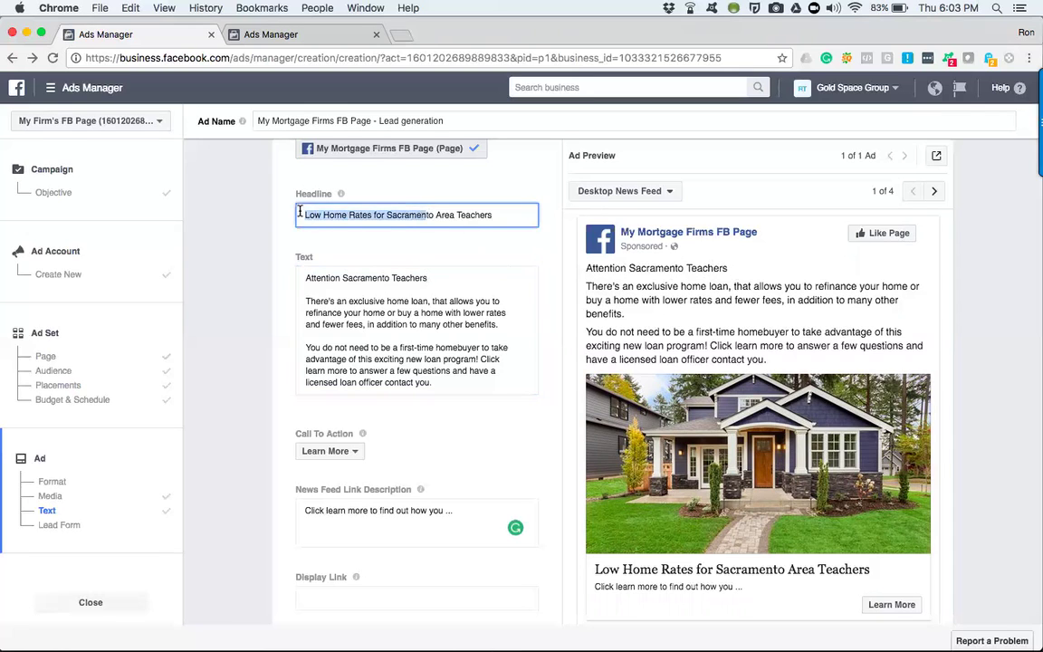
{"action": "left_click", "coordinate": [586, 265]}
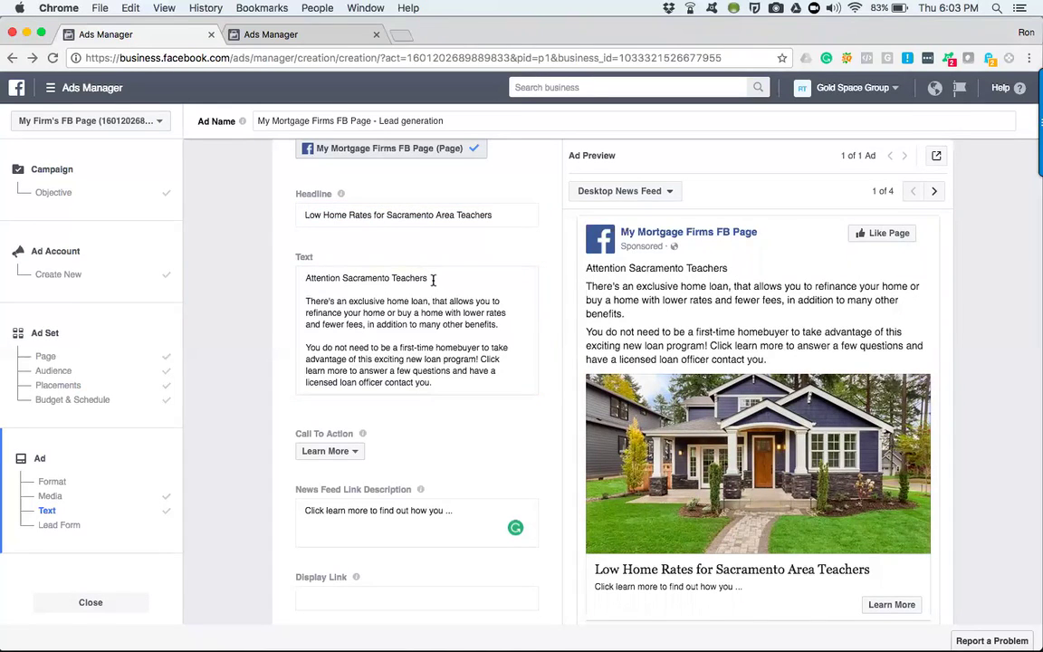
{"action": "left_click_drag", "start_coordinate": [428, 278], "coordinate": [303, 279]}
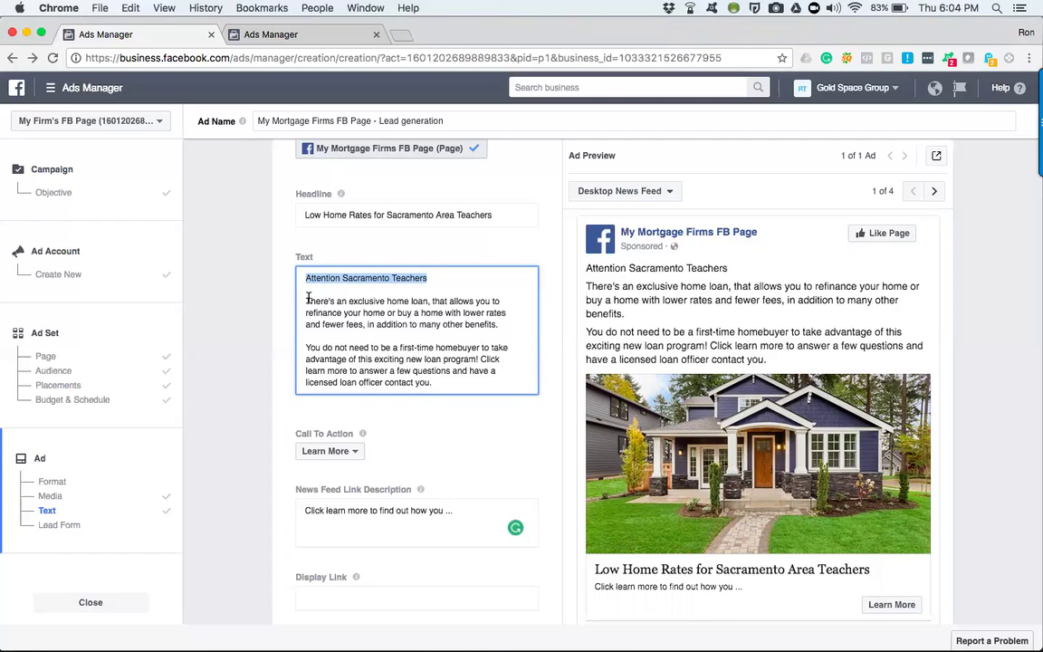
{"action": "left_click", "coordinate": [305, 323]}
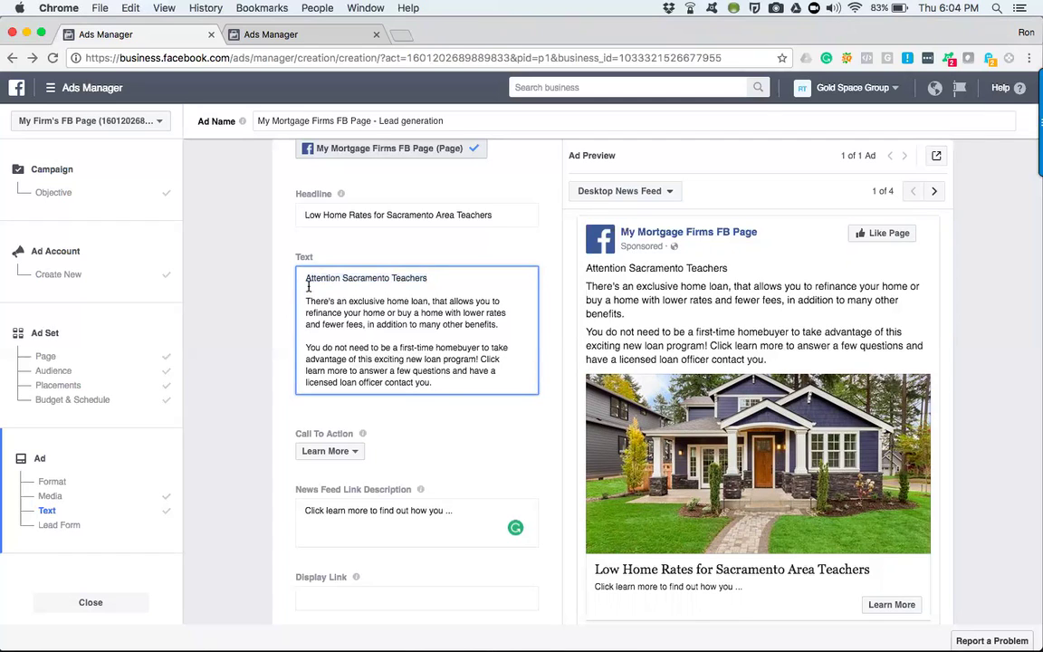
{"action": "key", "text": "Up"}
{"action": "key", "text": "Up"}
{"action": "left_click_drag", "start_coordinate": [305, 301], "coordinate": [509, 327]}
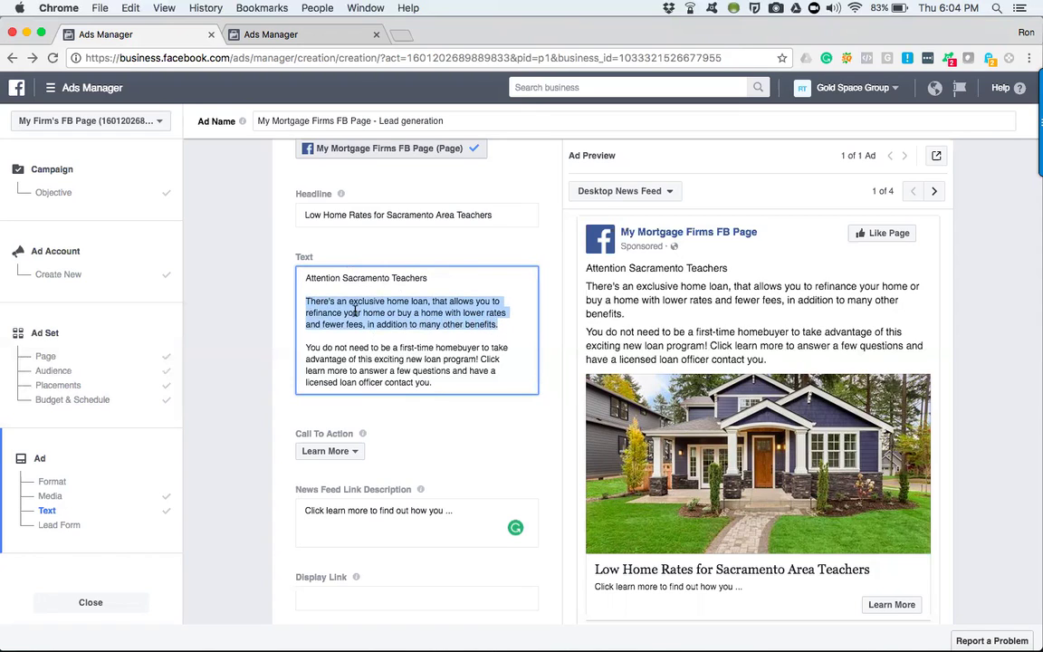
{"action": "left_click", "coordinate": [385, 312]}
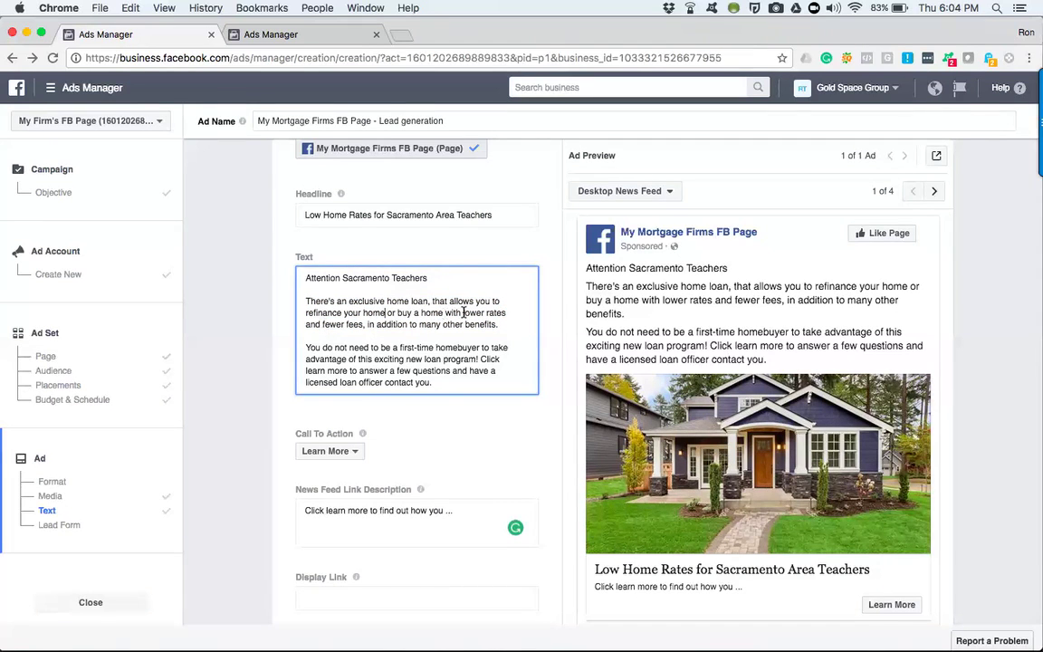
{"action": "left_click_drag", "start_coordinate": [463, 312], "coordinate": [507, 310]}
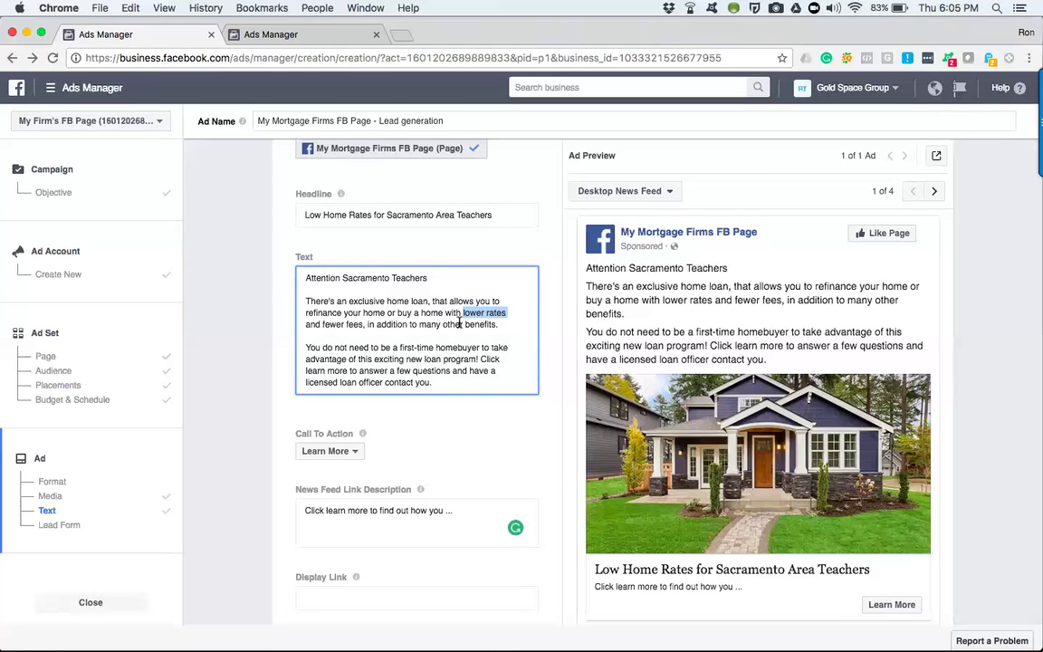
{"action": "left_click", "coordinate": [462, 308]}
{"action": "left_click_drag", "start_coordinate": [463, 312], "coordinate": [509, 311]}
{"action": "left_click", "coordinate": [482, 313]}
{"action": "left_click", "coordinate": [464, 312]}
{"action": "type", "text": "4"}
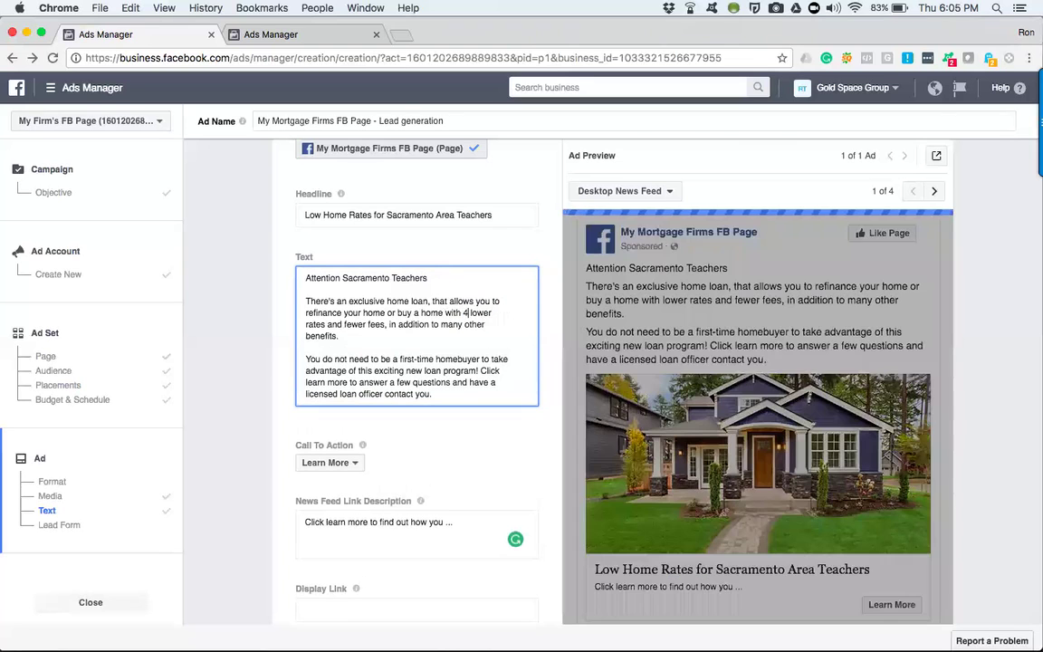
{"action": "type", "text": ".50"}
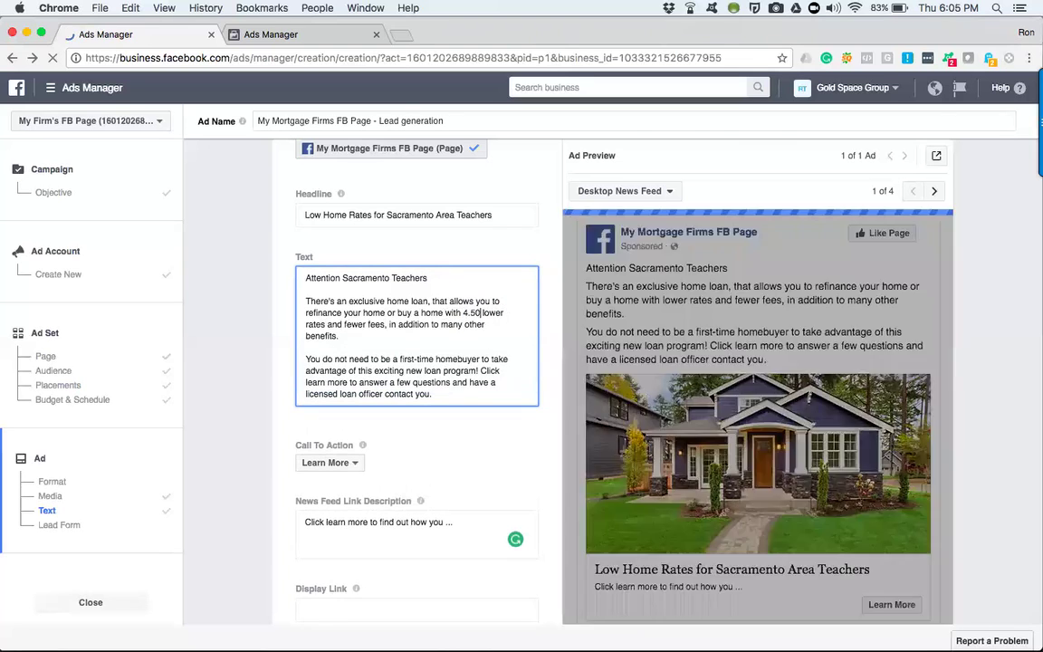
{"action": "type", "text": "%"}
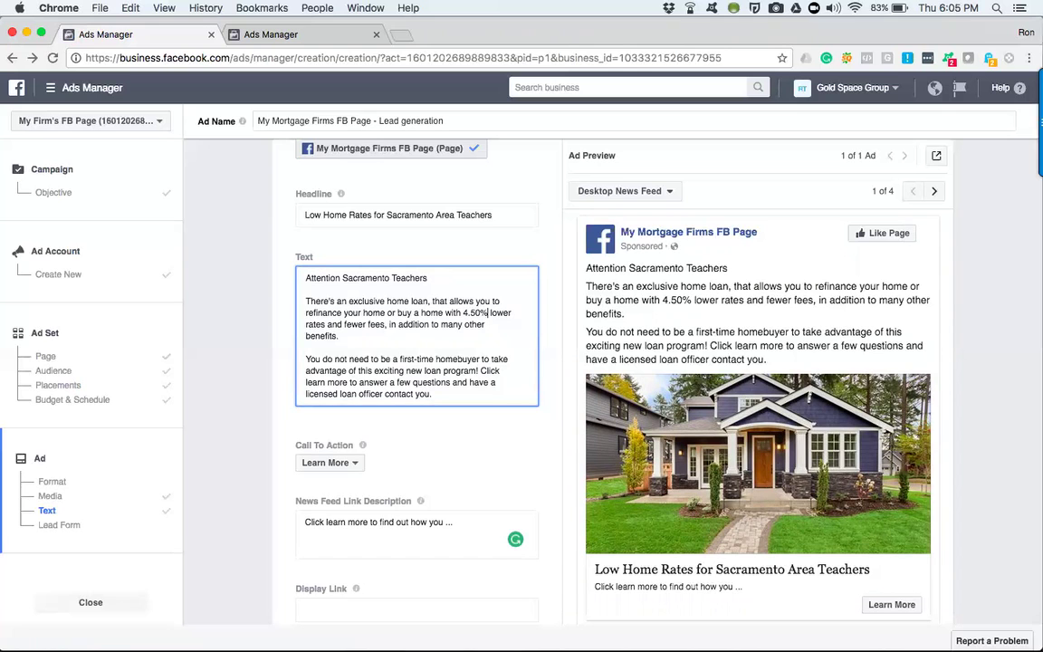
{"action": "key", "text": "BackSpace"}
{"action": "key", "text": "BackSpace"}
{"action": "key", "text": "BackSpace"}
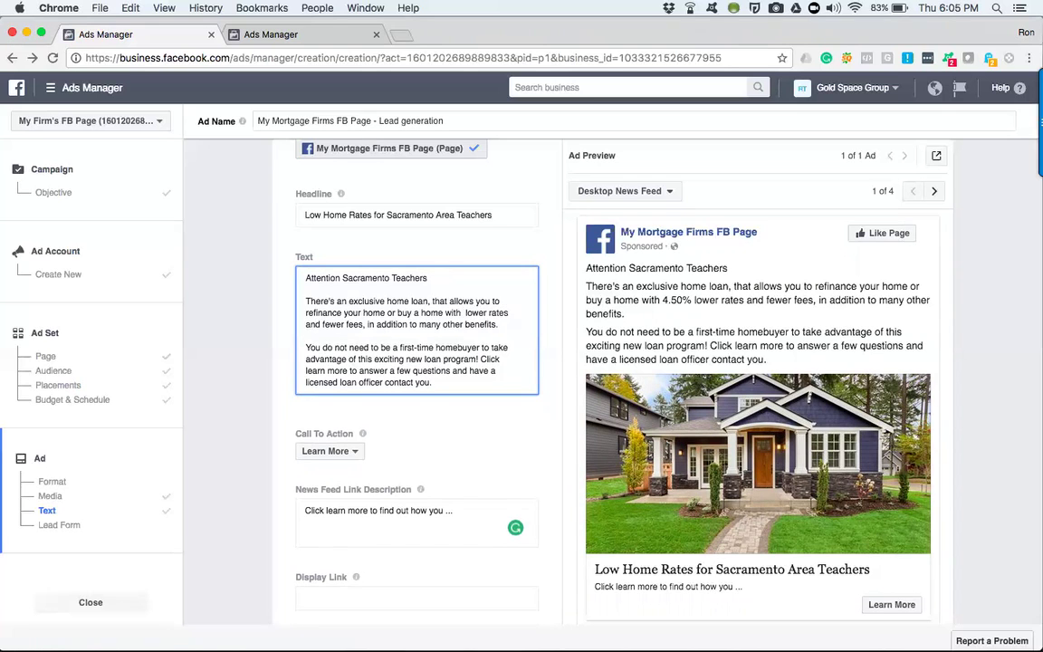
{"action": "key", "text": "BackSpace"}
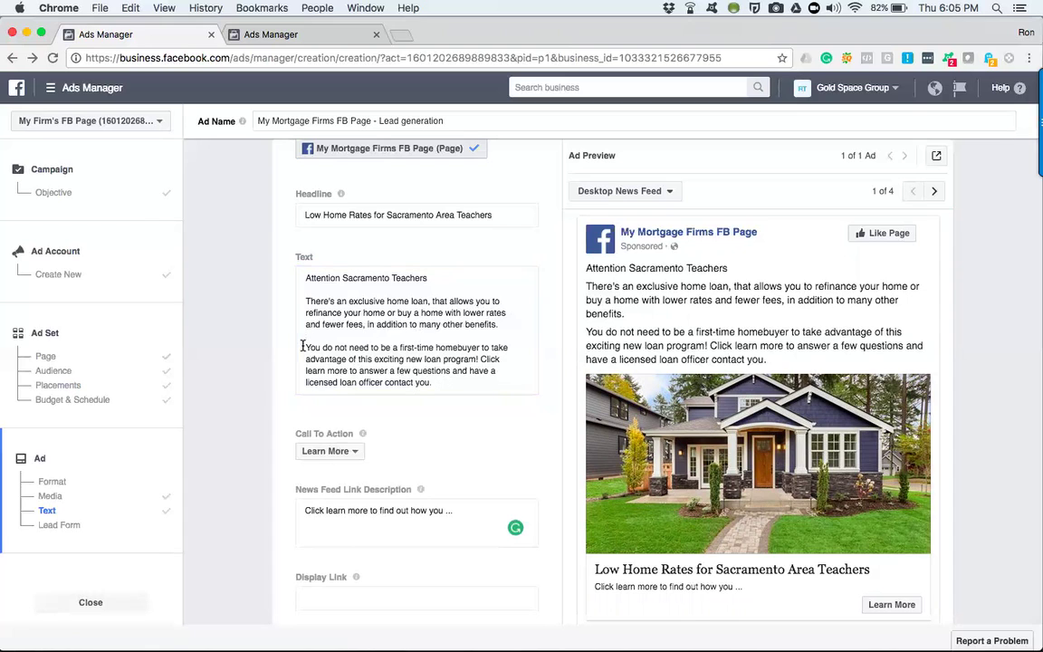
{"action": "left_click", "coordinate": [338, 347]}
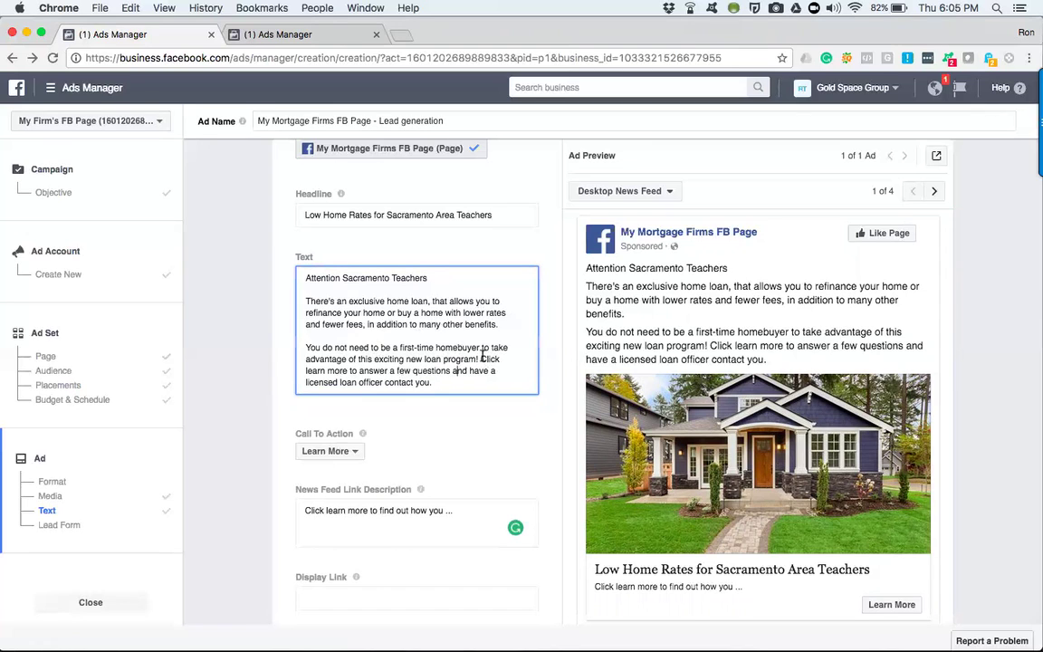
{"action": "left_click_drag", "start_coordinate": [480, 359], "coordinate": [498, 377]}
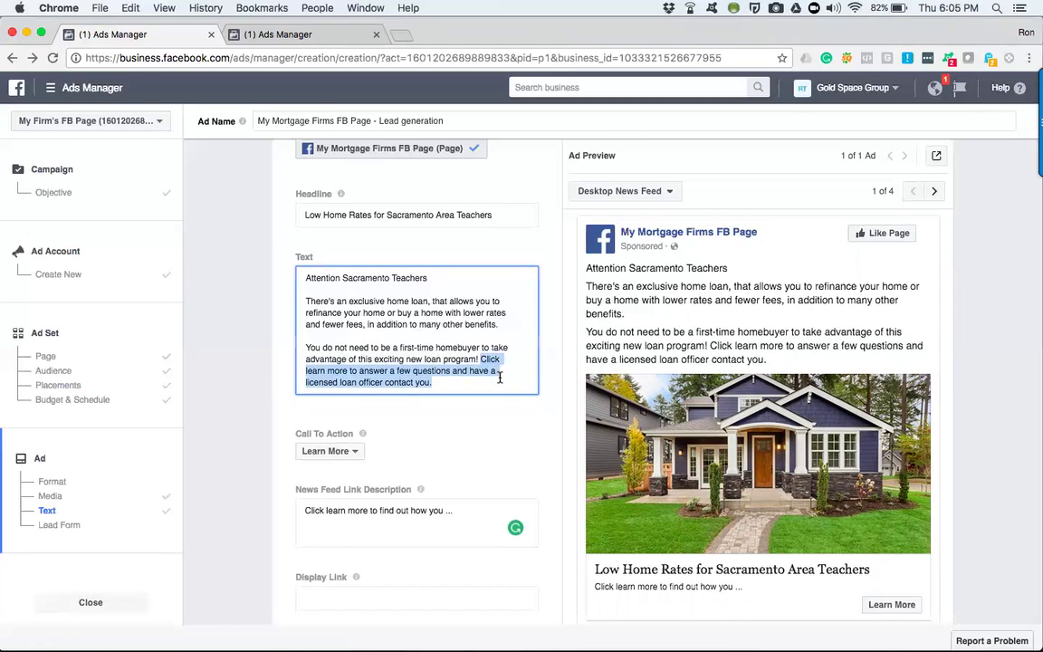
{"action": "left_click", "coordinate": [496, 370]}
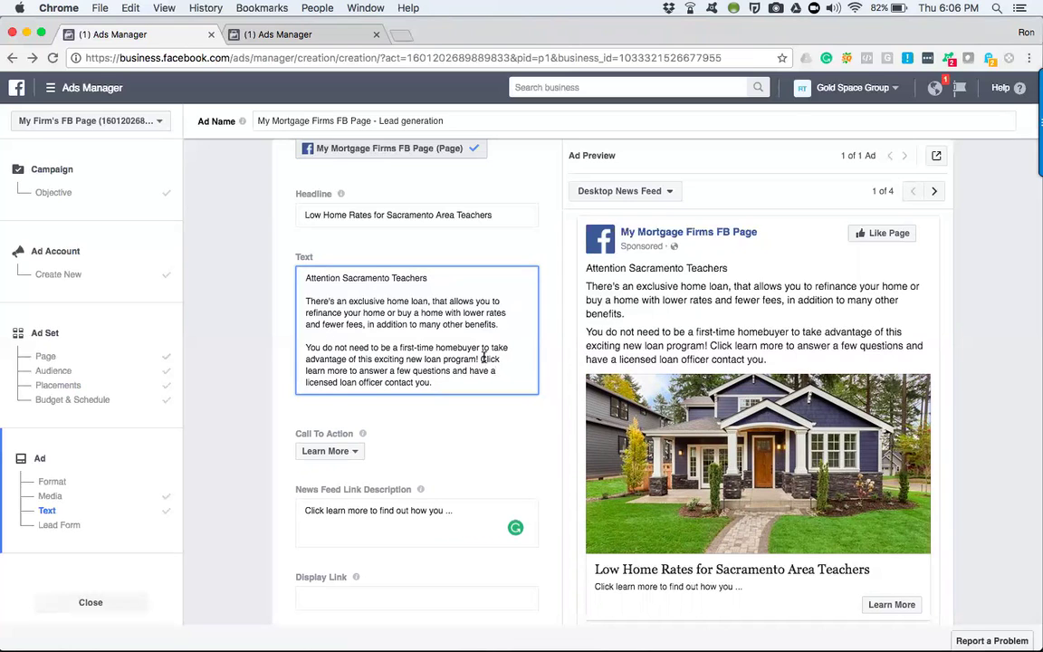
Review the 'Click learn more' and 'answer a few questions' phrases, then enter the headline field.
{"action": "left_click_drag", "start_coordinate": [481, 359], "coordinate": [490, 370]}
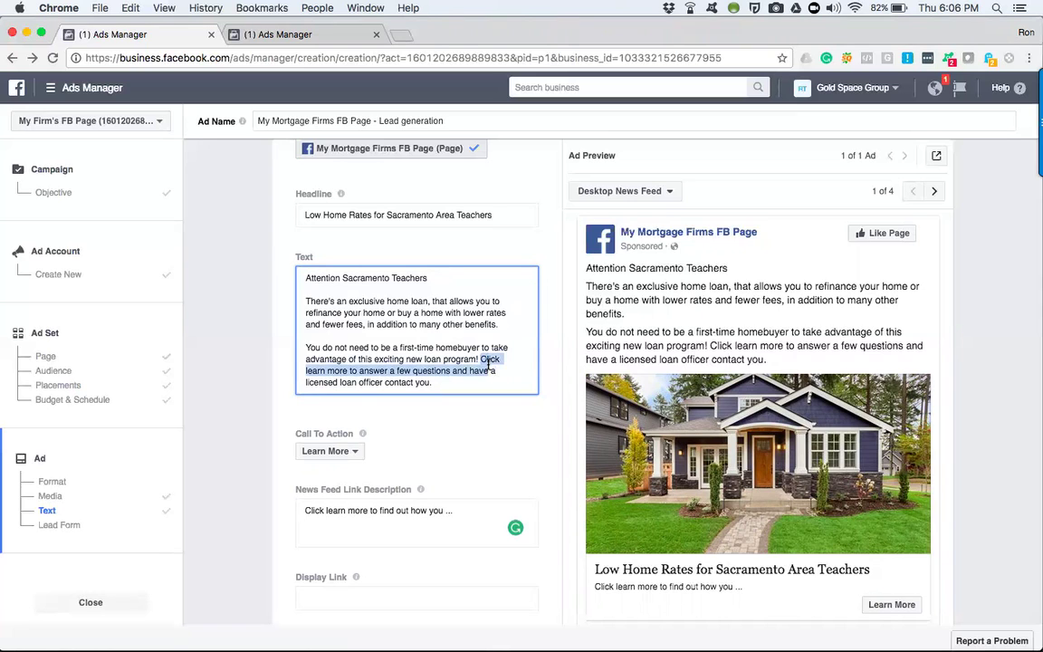
{"action": "left_click", "coordinate": [488, 361]}
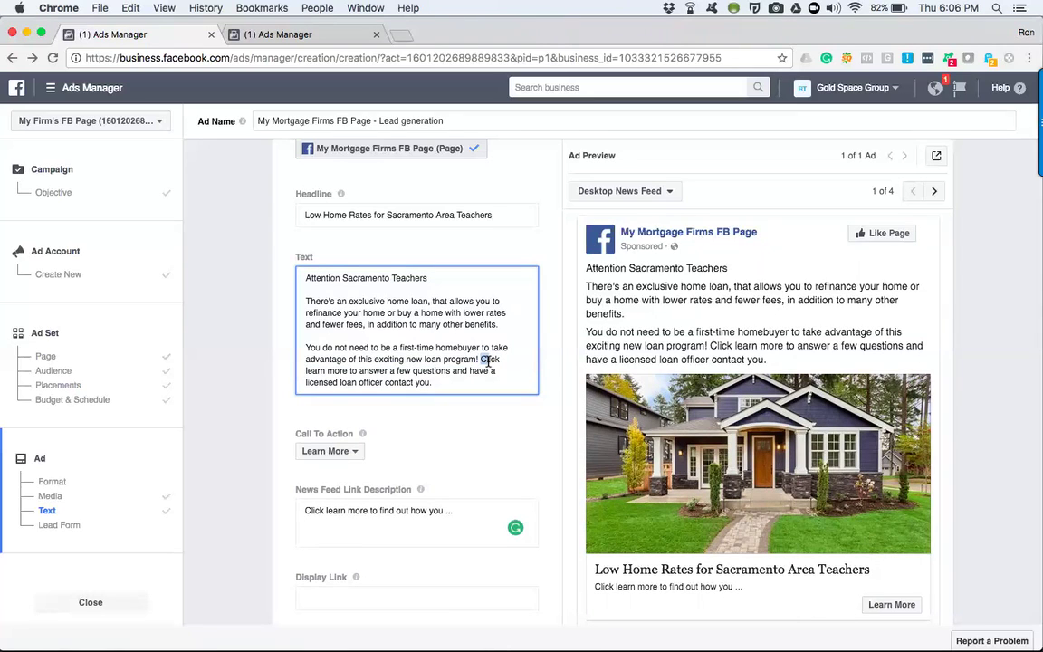
{"action": "left_click_drag", "start_coordinate": [480, 359], "coordinate": [493, 384]}
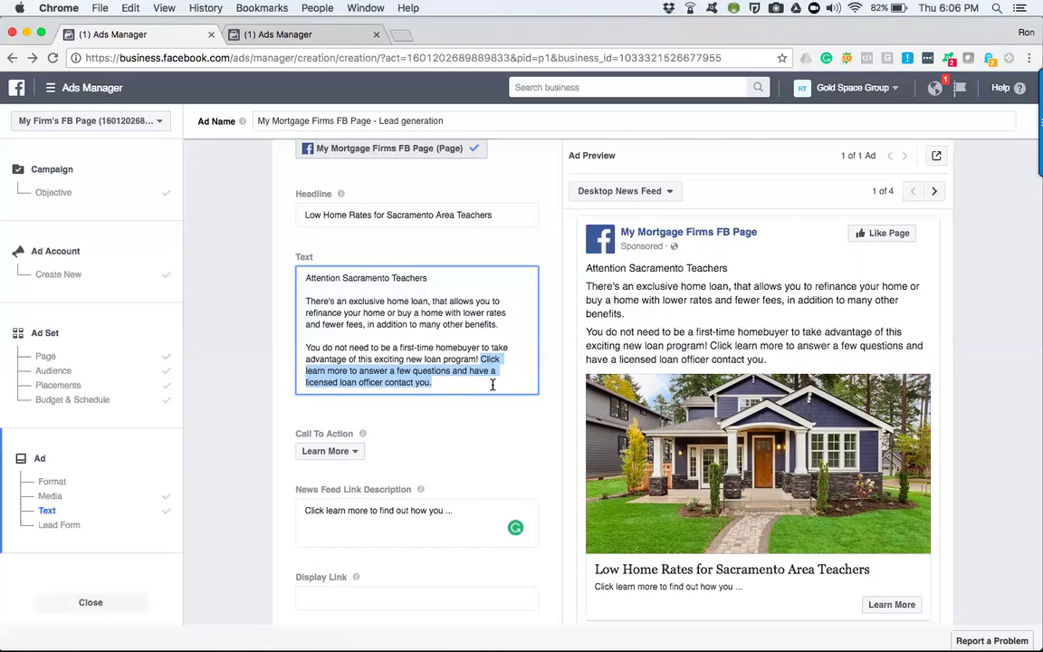
{"action": "left_click", "coordinate": [413, 370]}
{"action": "left_click_drag", "start_coordinate": [360, 371], "coordinate": [446, 370]}
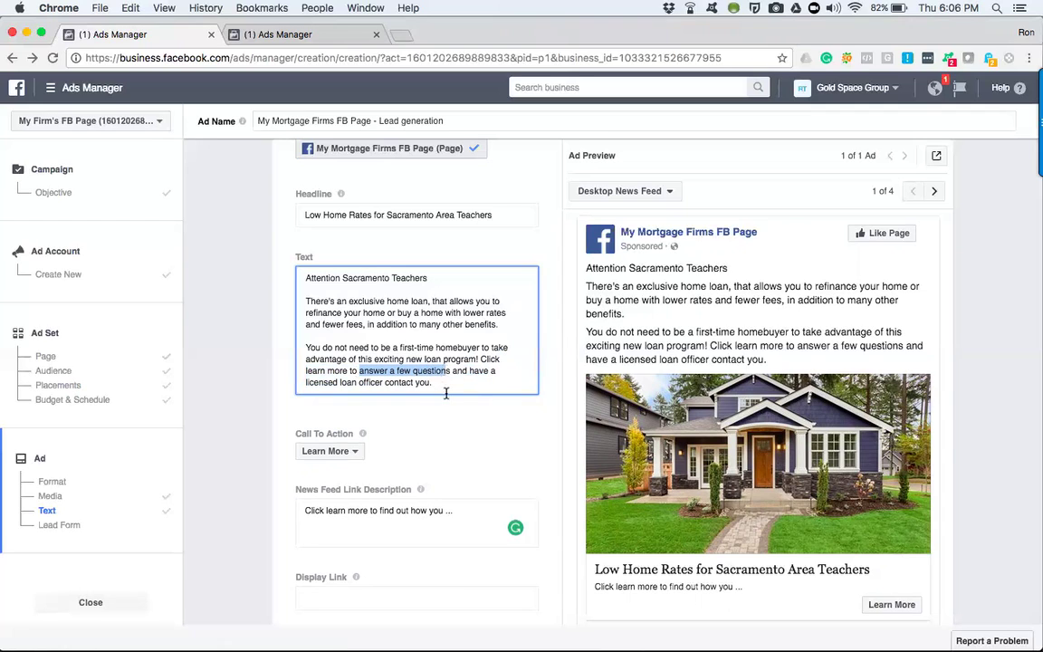
{"action": "left_click", "coordinate": [451, 386]}
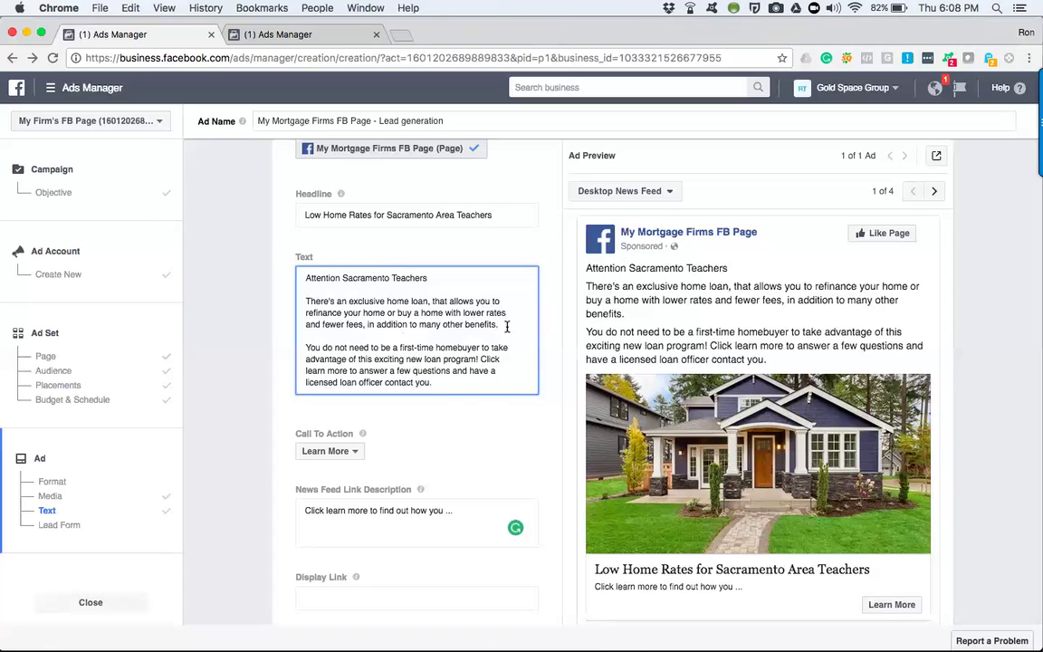
{"action": "left_click", "coordinate": [305, 215]}
{"action": "left_click_drag", "start_coordinate": [306, 215], "coordinate": [557, 225]}
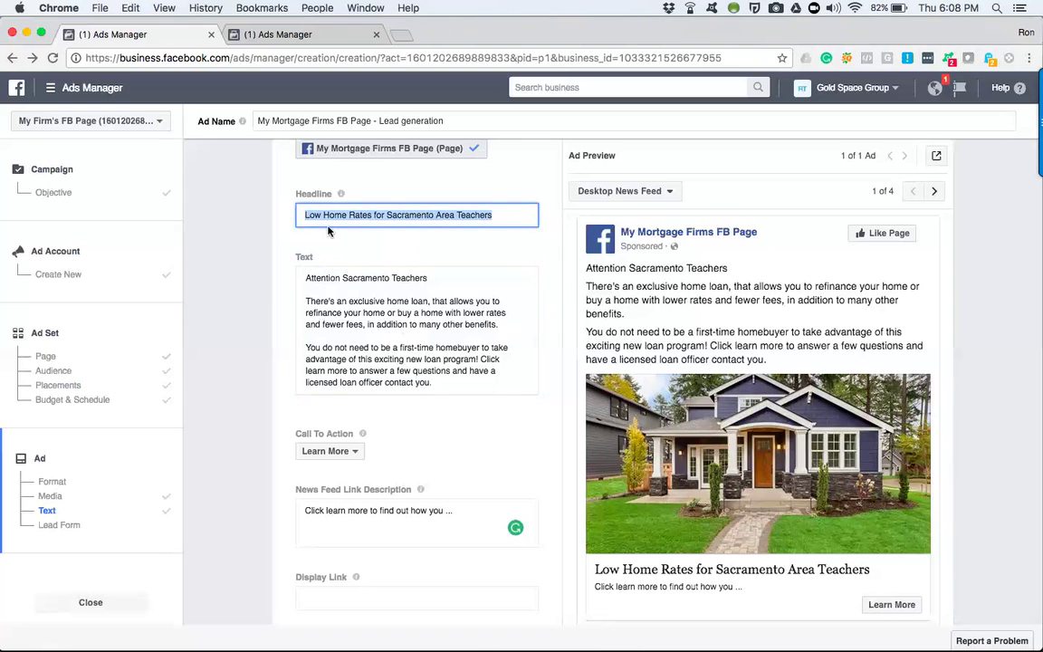
{"action": "left_click", "coordinate": [294, 207]}
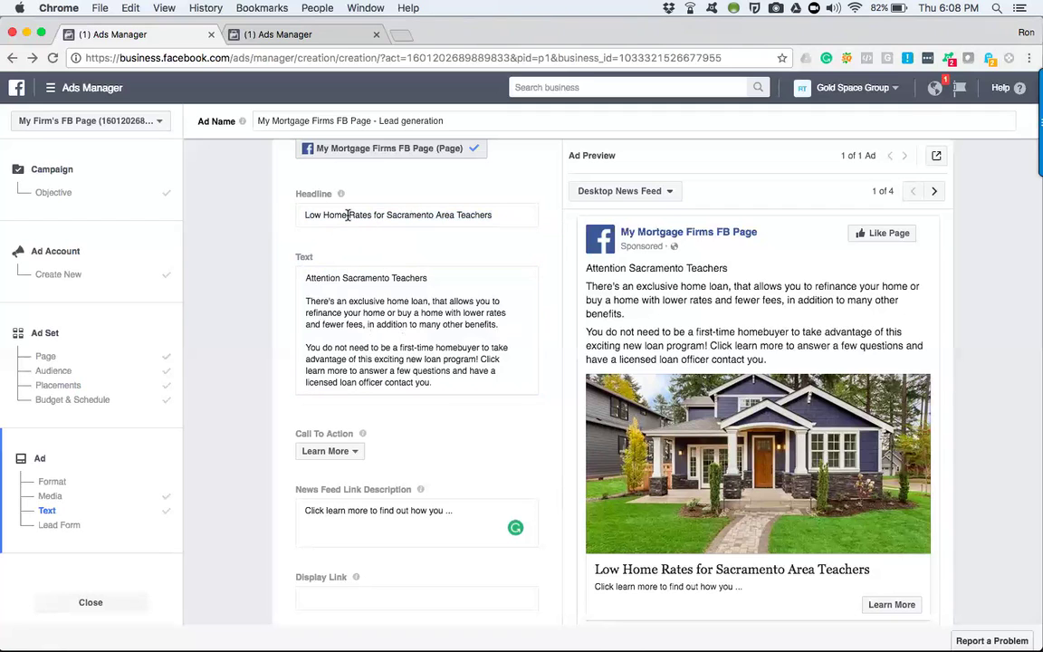
{"action": "left_click_drag", "start_coordinate": [305, 215], "coordinate": [503, 215]}
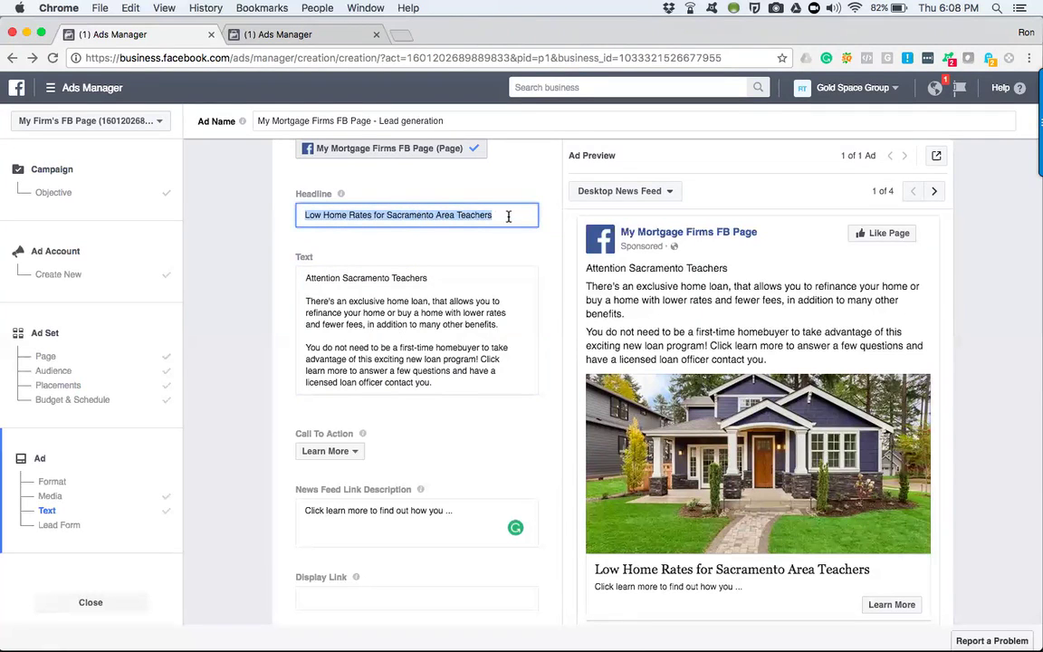
{"action": "left_click", "coordinate": [436, 215]}
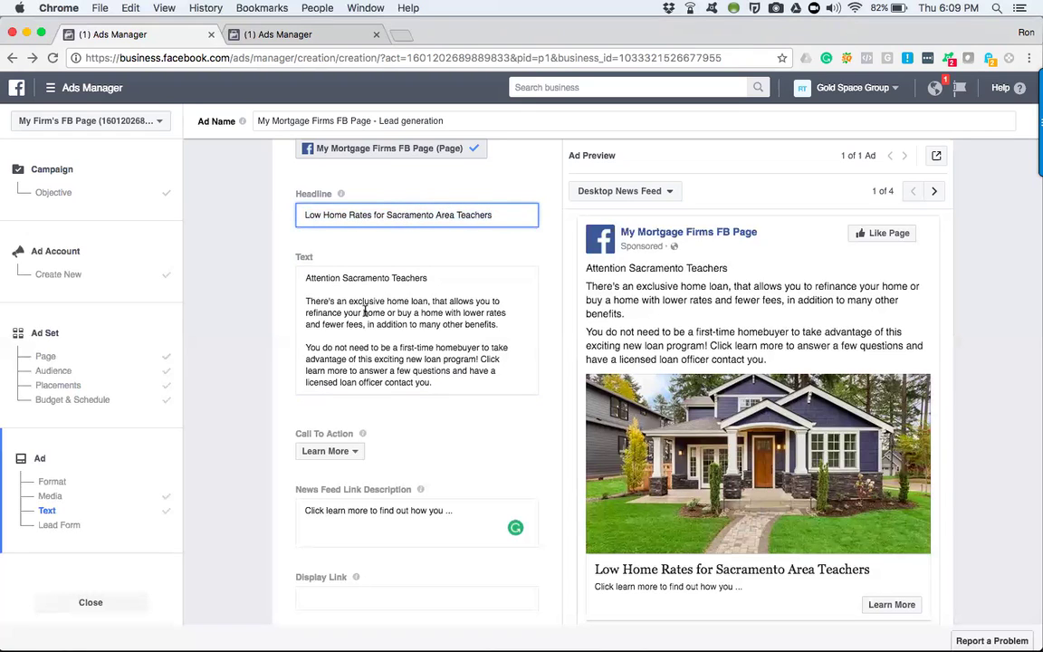
{"action": "left_click", "coordinate": [588, 268]}
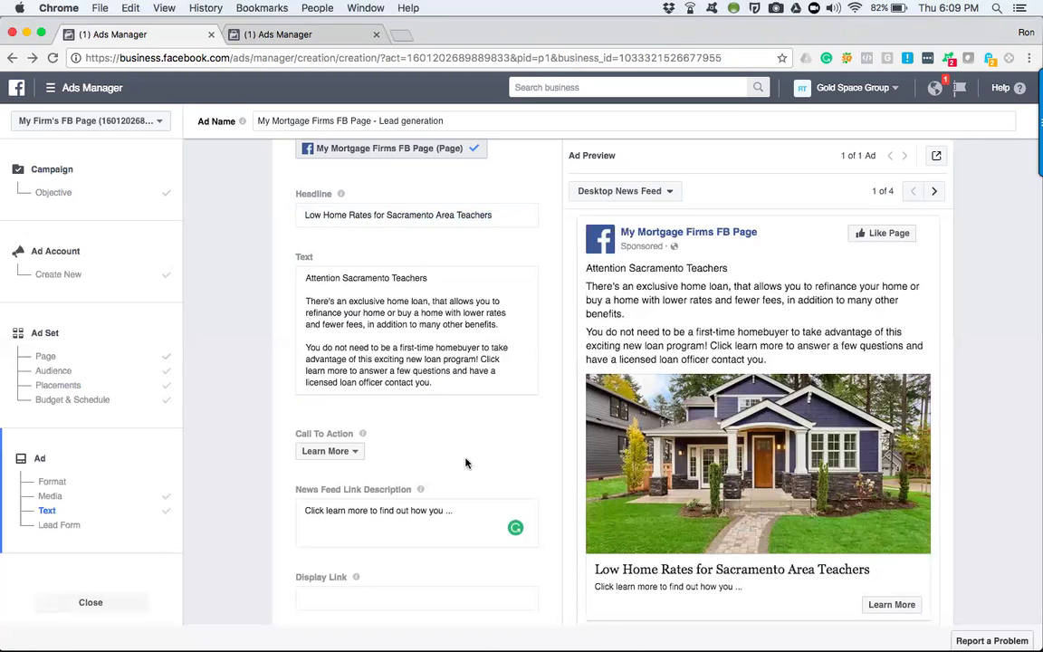
{"action": "scroll", "coordinate": [363, 407], "scroll_direction": "down", "scroll_amount": 3}
{"action": "left_click", "coordinate": [327, 424]}
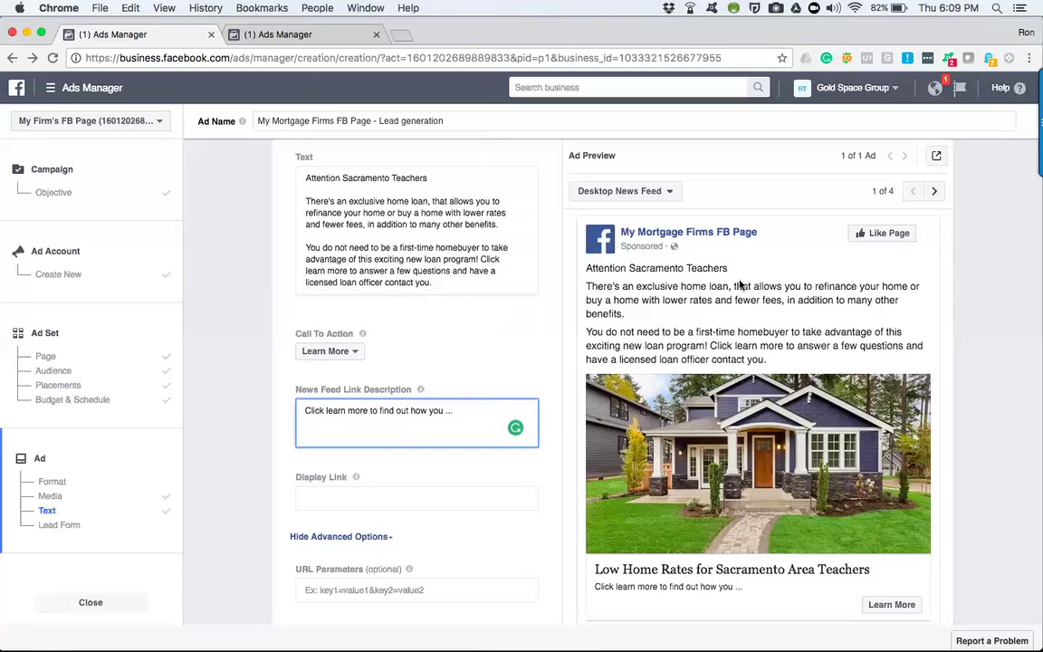
{"action": "left_click", "coordinate": [672, 192]}
{"action": "left_click", "coordinate": [745, 190]}
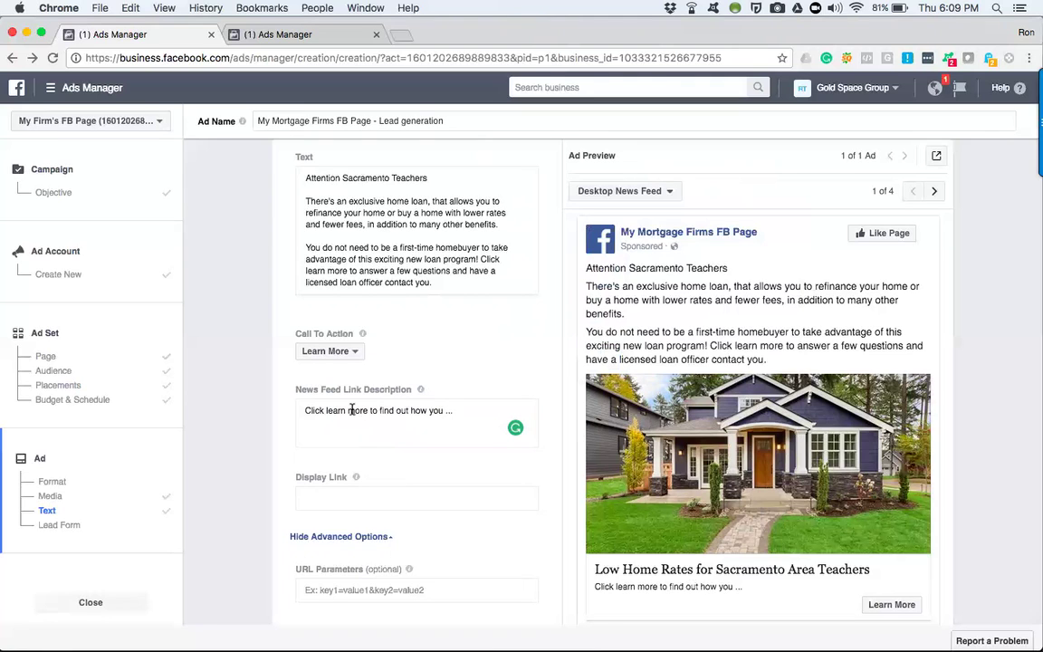
Try removing the link description's trailing '...', then undo so the dots remain.
{"action": "left_click", "coordinate": [450, 410]}
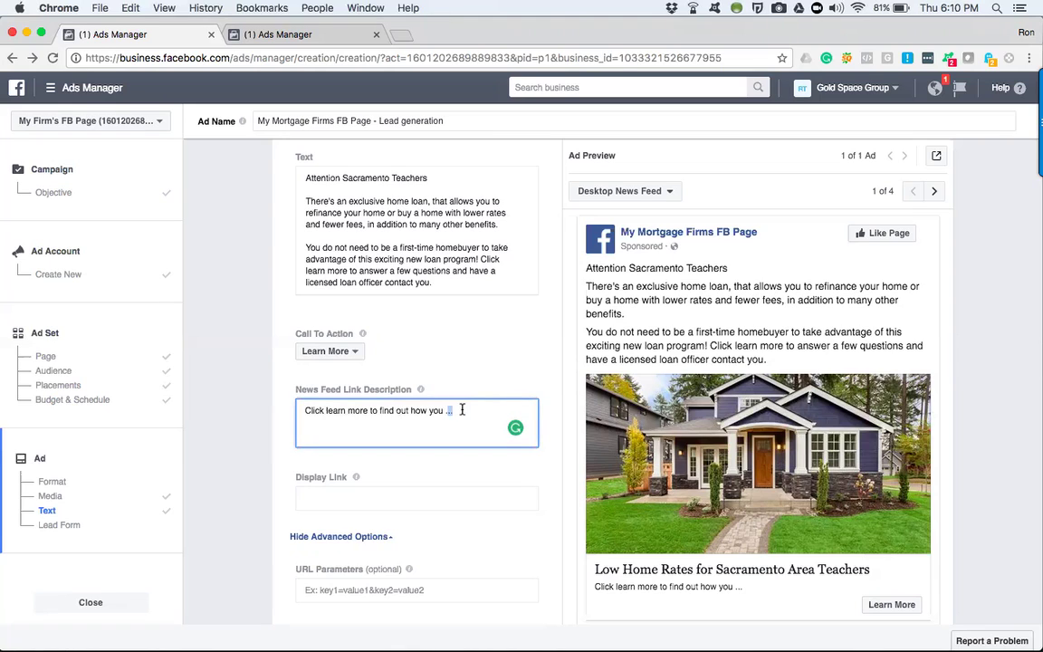
{"action": "type", "text": "..."}
{"action": "key", "text": "BackSpace"}
{"action": "key", "text": "super+z"}
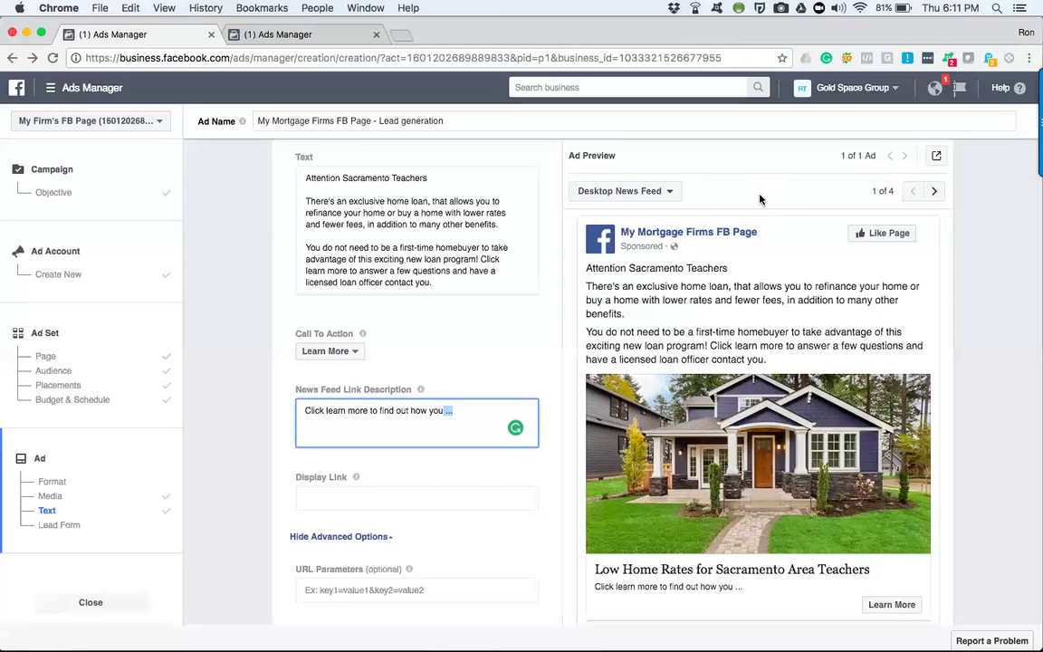
Compare the Mobile News Feed and Desktop News Feed previews, ending on desktop.
{"action": "left_click", "coordinate": [672, 193]}
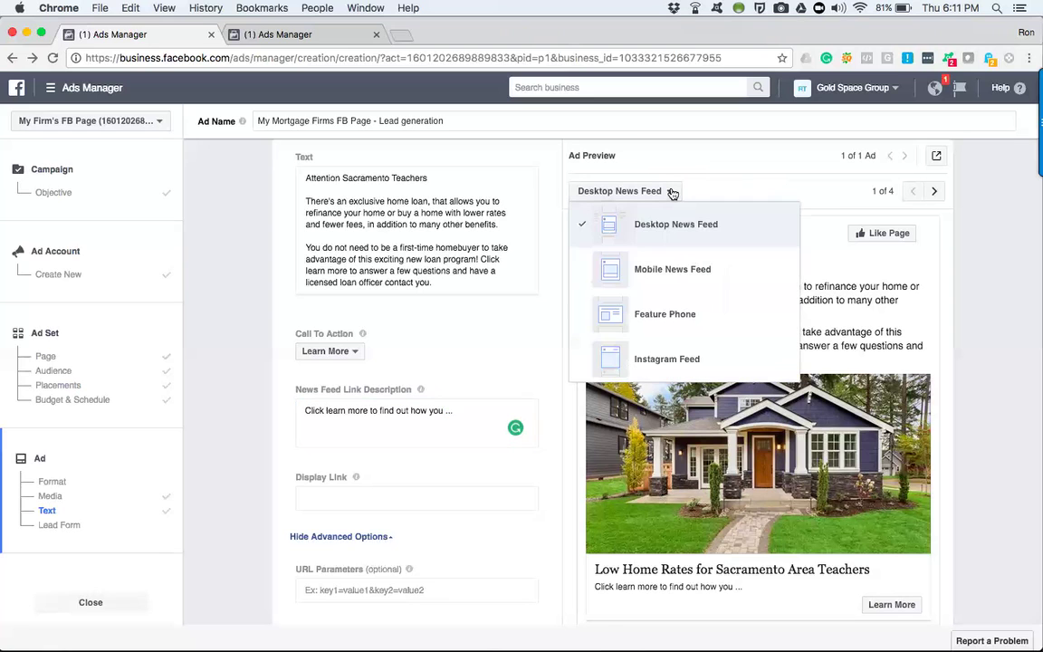
{"action": "left_click", "coordinate": [661, 270]}
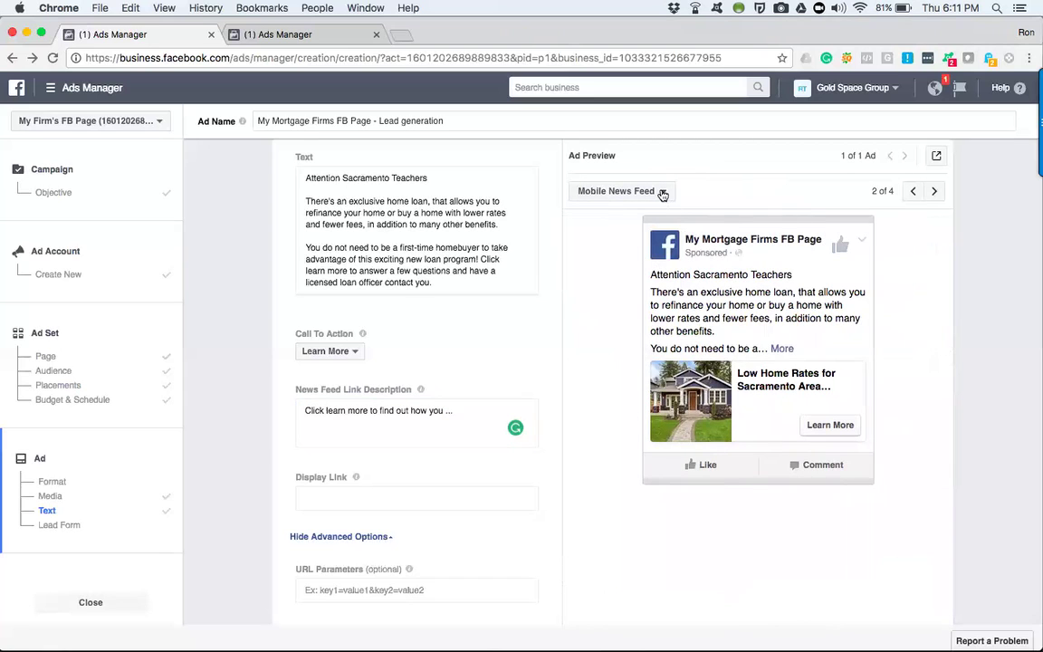
{"action": "left_click", "coordinate": [917, 192]}
{"action": "left_click", "coordinate": [937, 192]}
{"action": "left_click", "coordinate": [913, 191]}
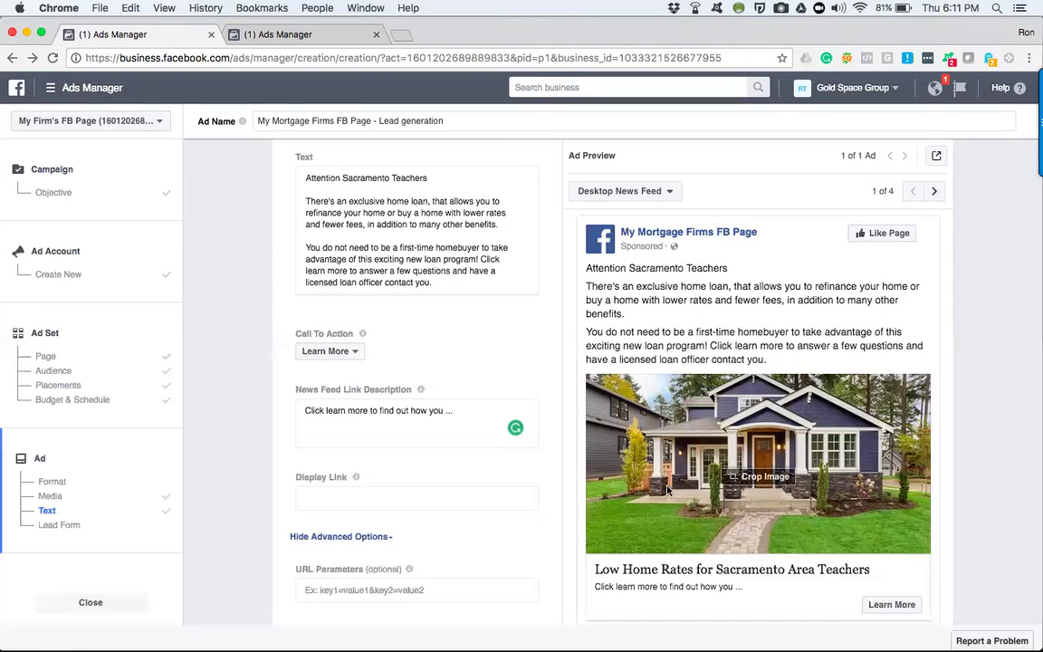
Append a length-test sentence and 'Testing this line do you show up' to the ad text.
{"action": "left_click", "coordinate": [445, 284]}
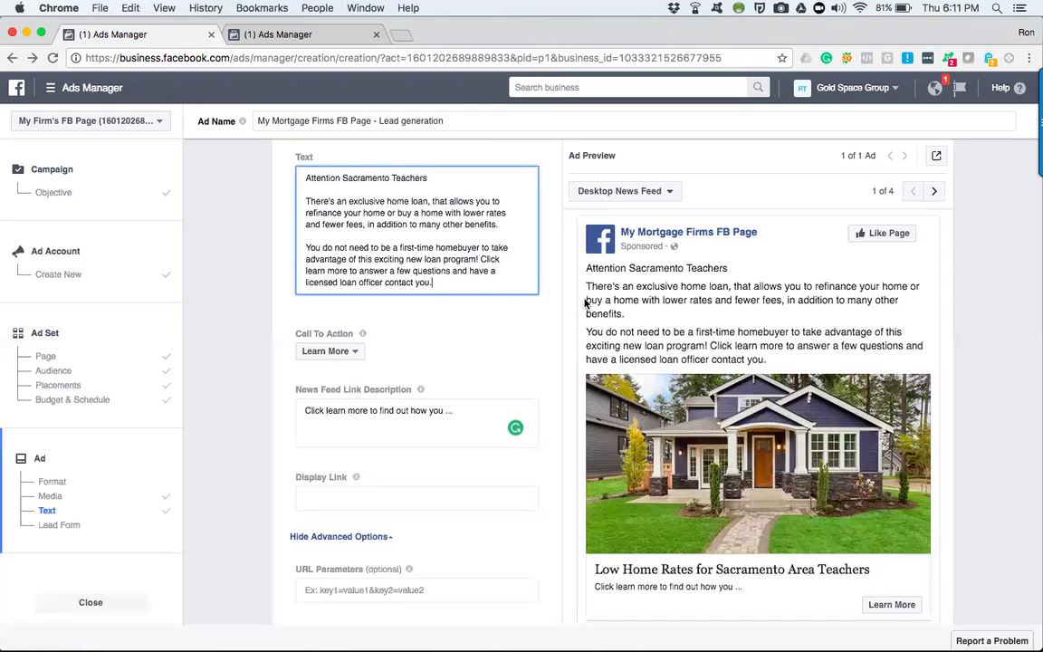
{"action": "mouse_move", "coordinate": [758, 464]}
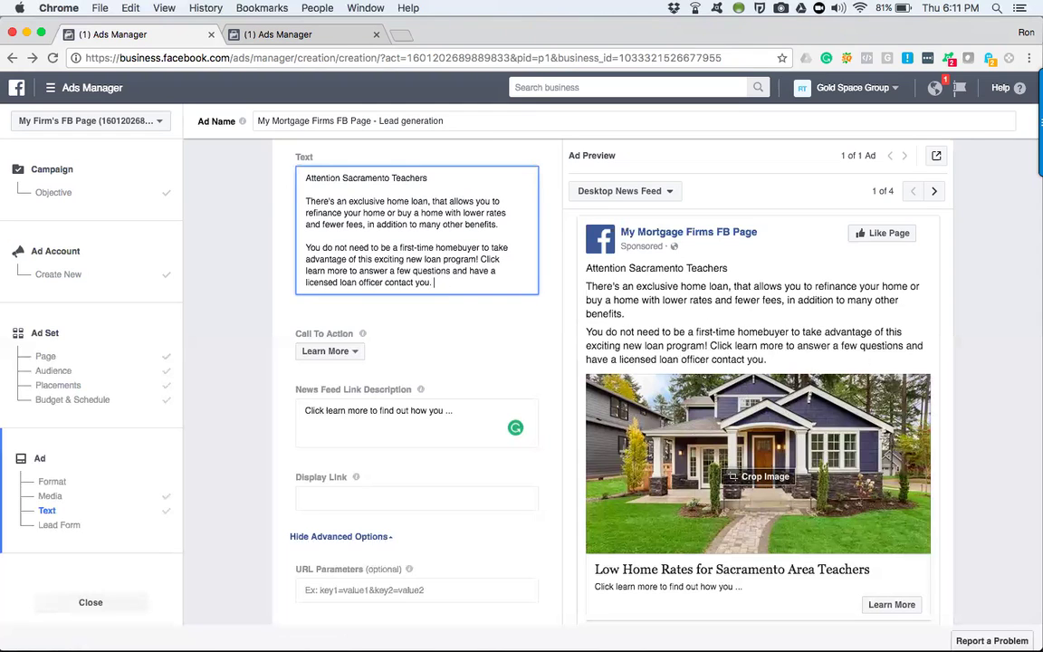
{"action": "type", "text": "Here is another line of"}
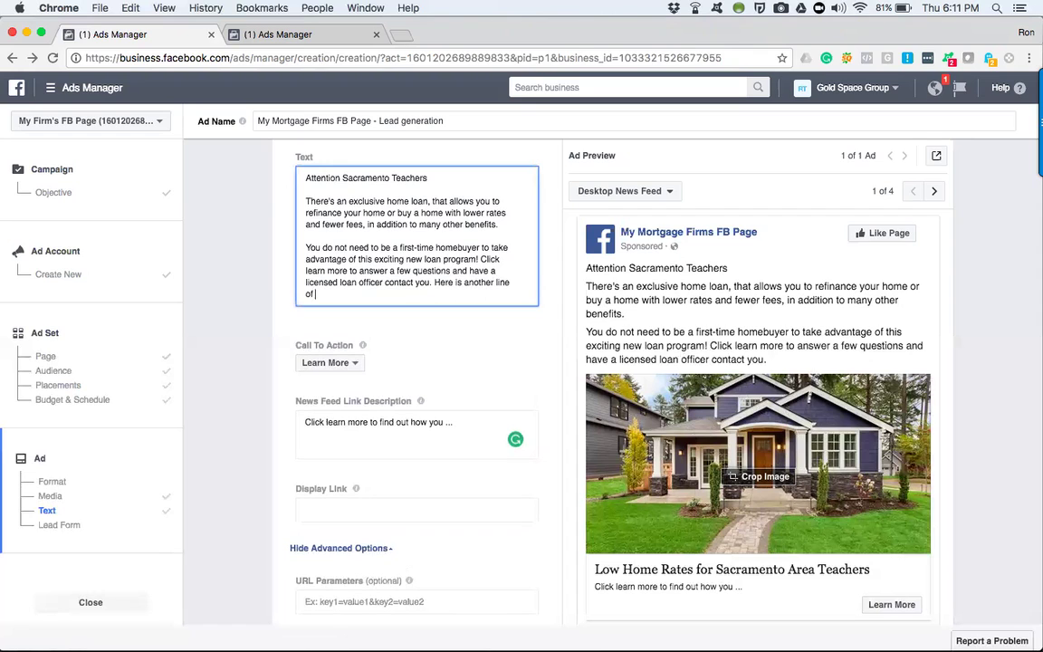
{"action": "type", "text": " text to see how far this will go without dropping down"}
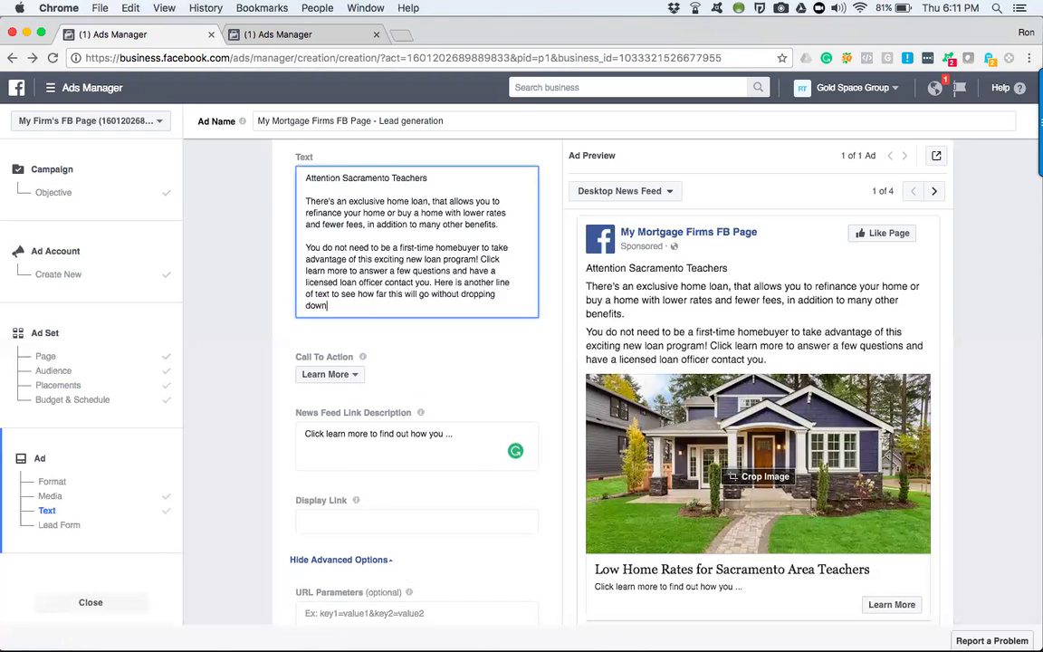
{"action": "type", "text": "."}
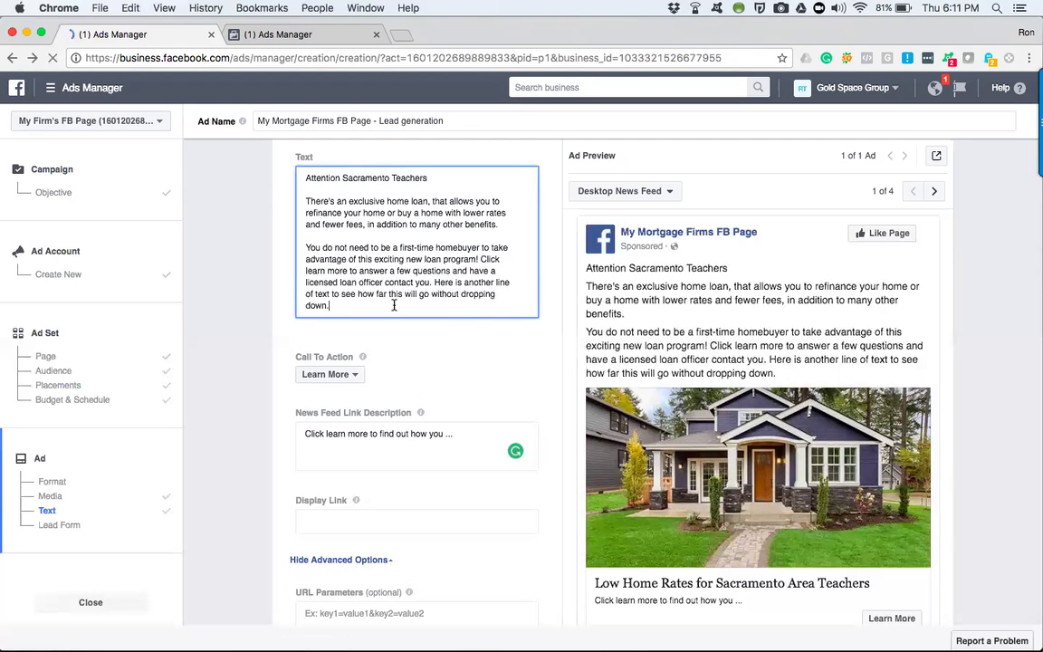
{"action": "key", "text": "Return"}
{"action": "key", "text": "Return"}
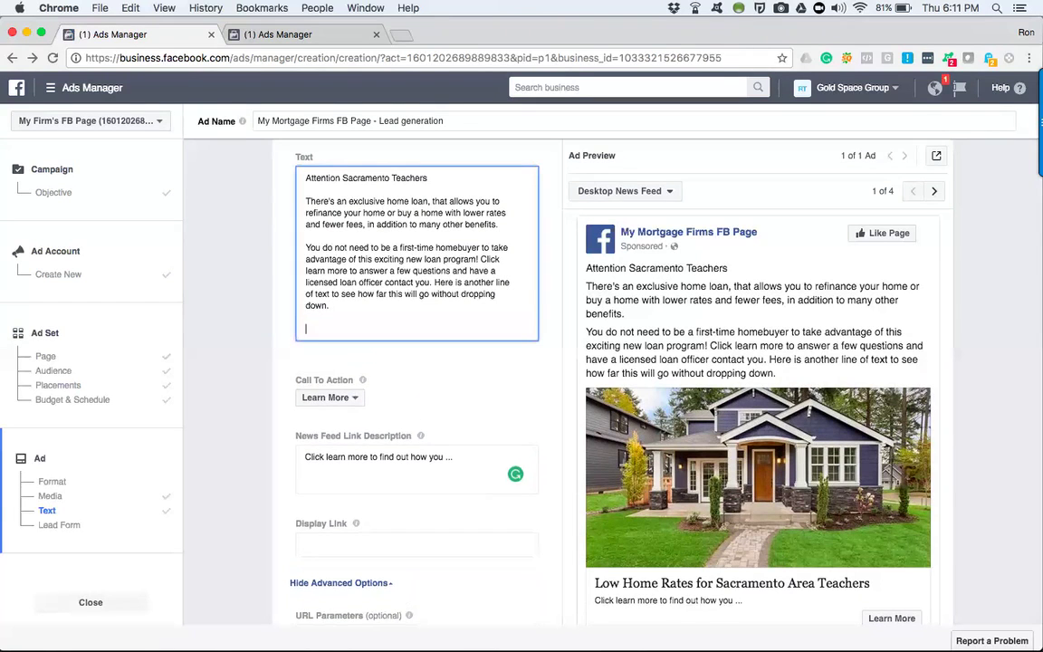
{"action": "type", "text": "Testing this line do you show up"}
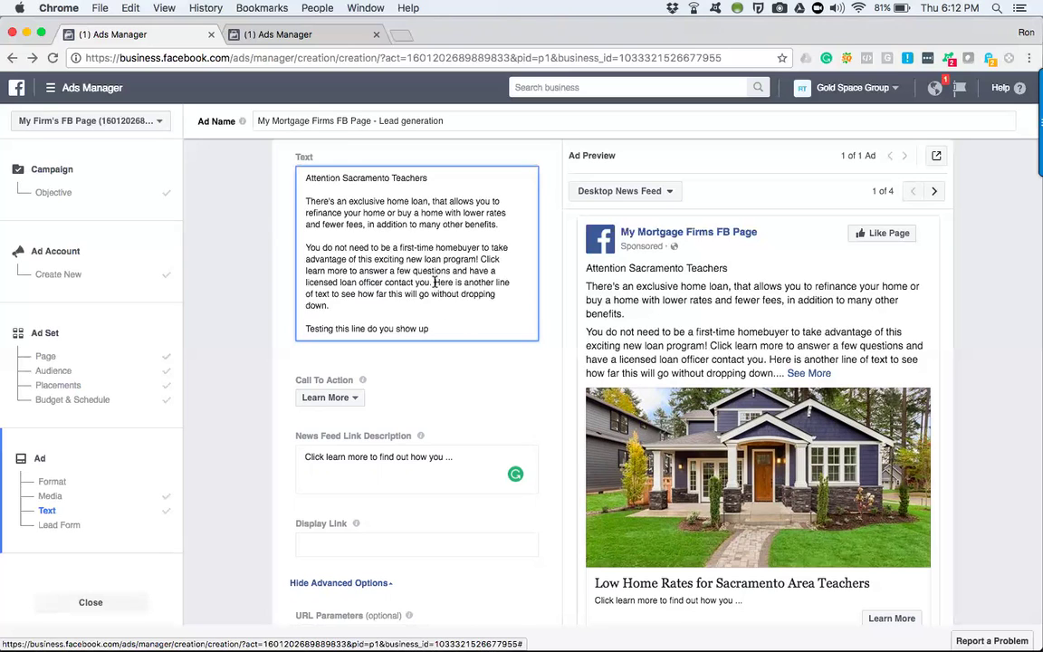
Delete the two test lines from the ad text and preview the Mobile News Feed.
{"action": "left_click_drag", "start_coordinate": [435, 282], "coordinate": [461, 340]}
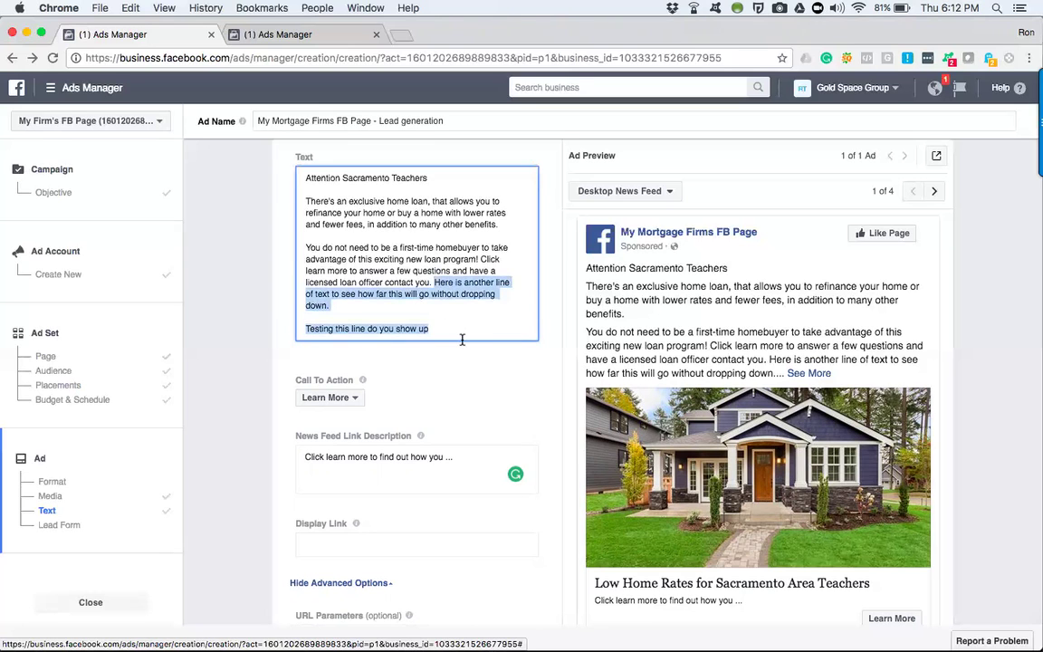
{"action": "key", "text": "BackSpace"}
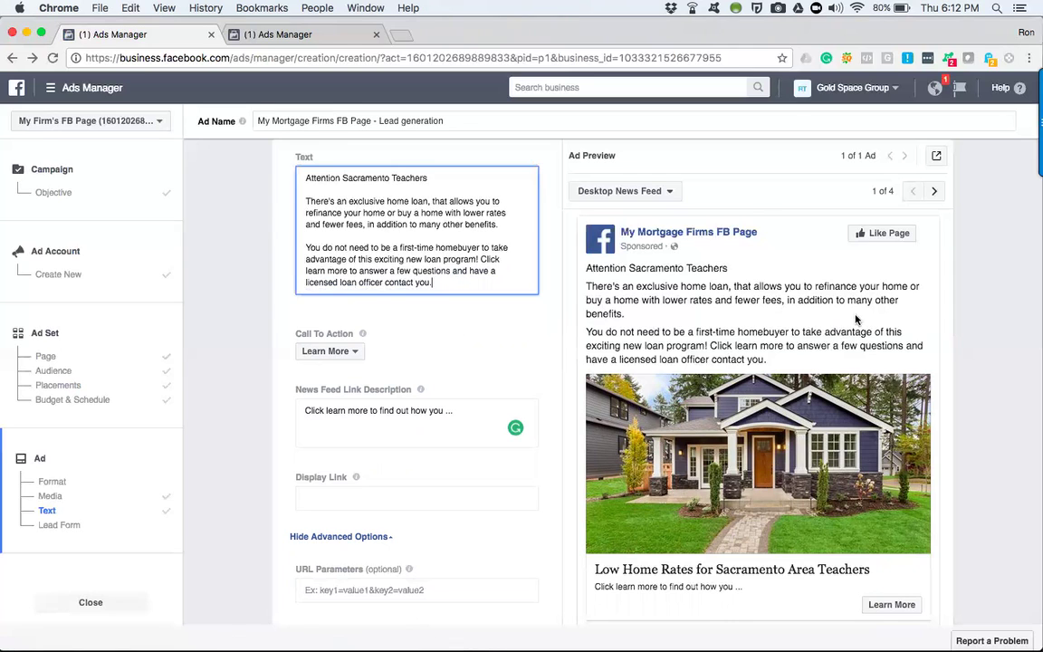
{"action": "left_click", "coordinate": [932, 192]}
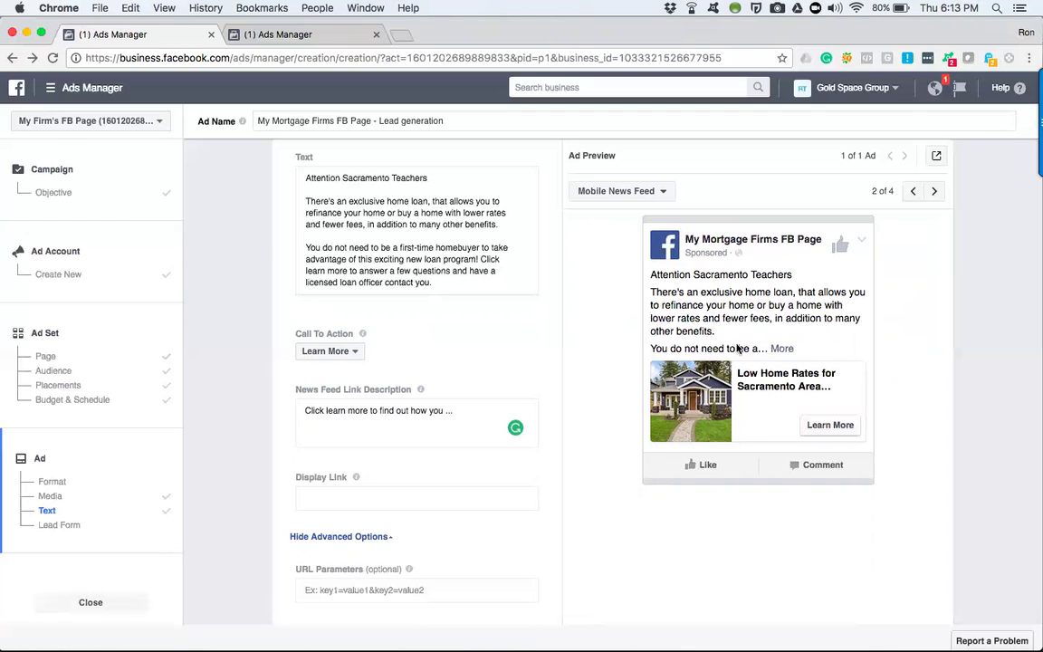
{"action": "left_click", "coordinate": [346, 249]}
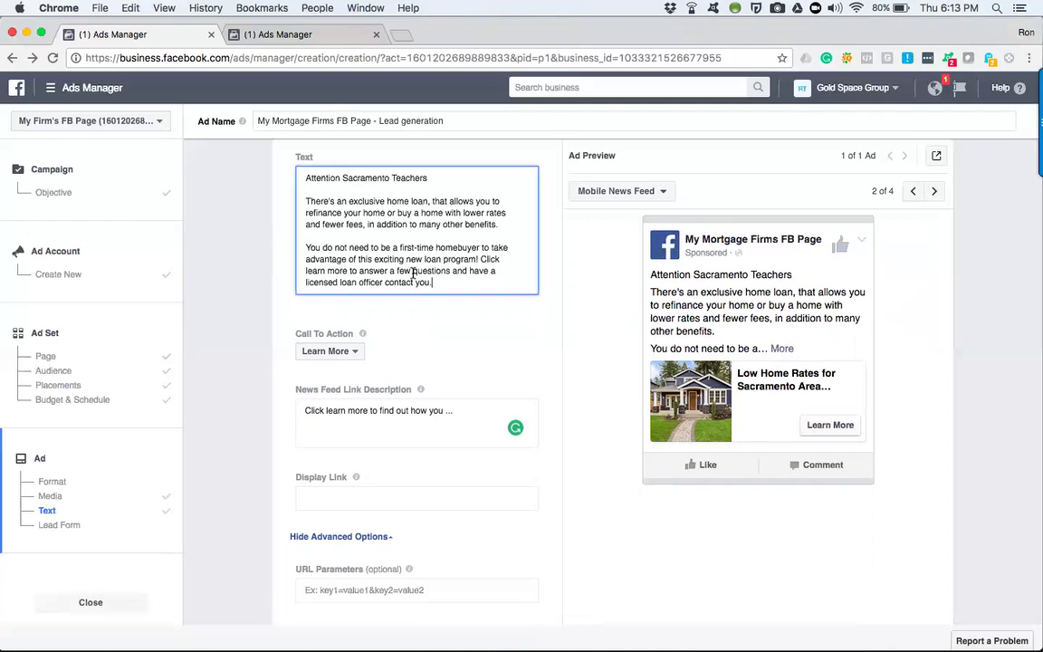
{"action": "left_click_drag", "start_coordinate": [307, 247], "coordinate": [439, 282]}
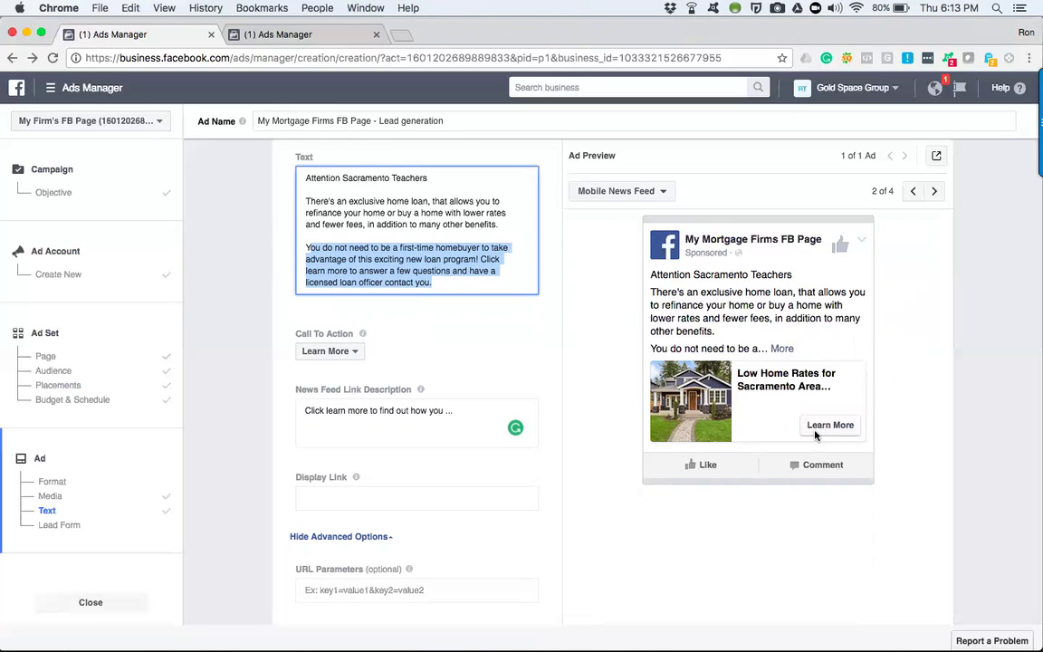
{"action": "left_click", "coordinate": [604, 406]}
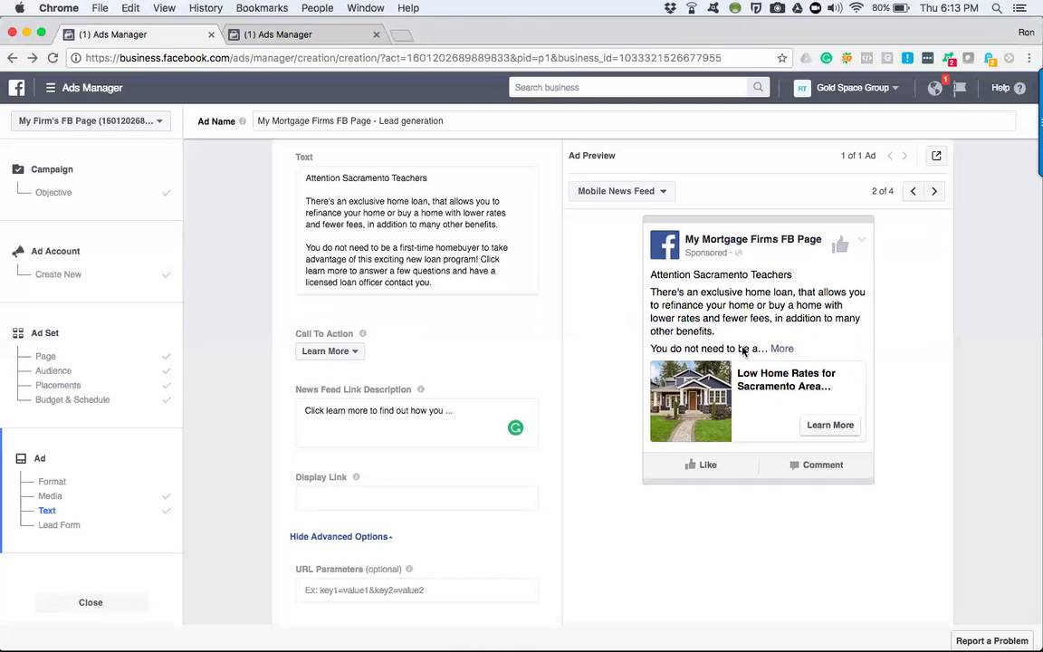
{"action": "left_click", "coordinate": [913, 191]}
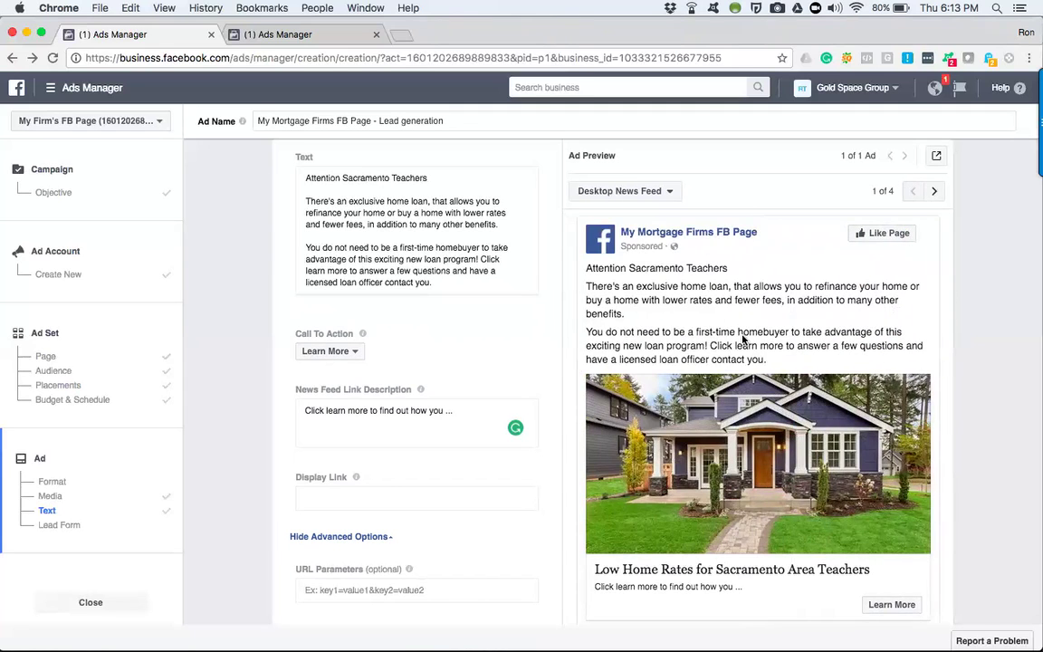
{"action": "left_click", "coordinate": [934, 191]}
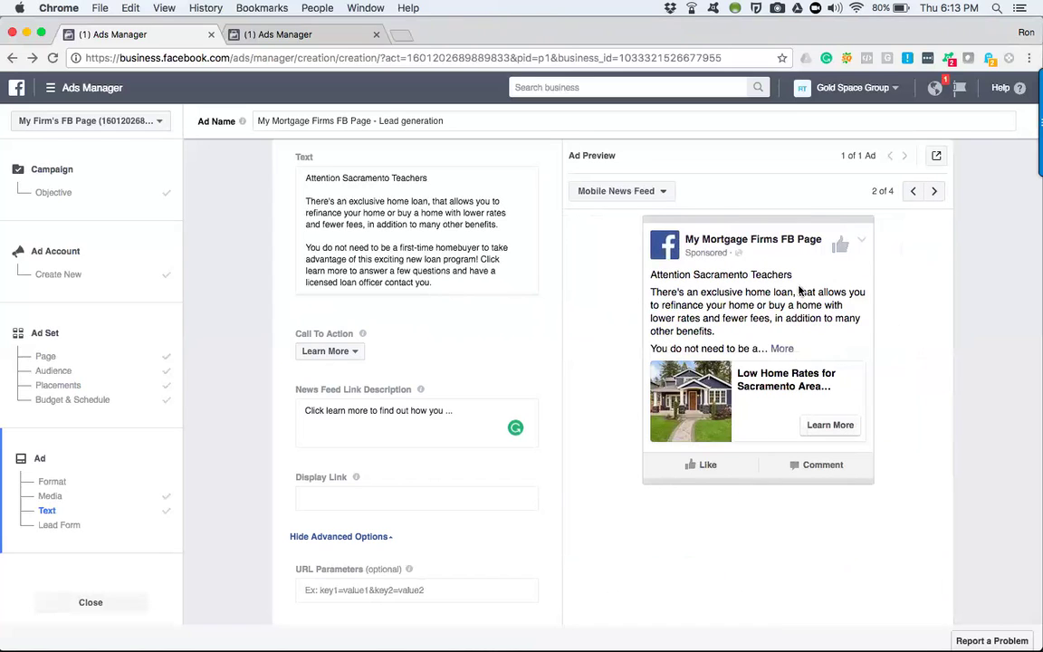
{"action": "left_click", "coordinate": [913, 191]}
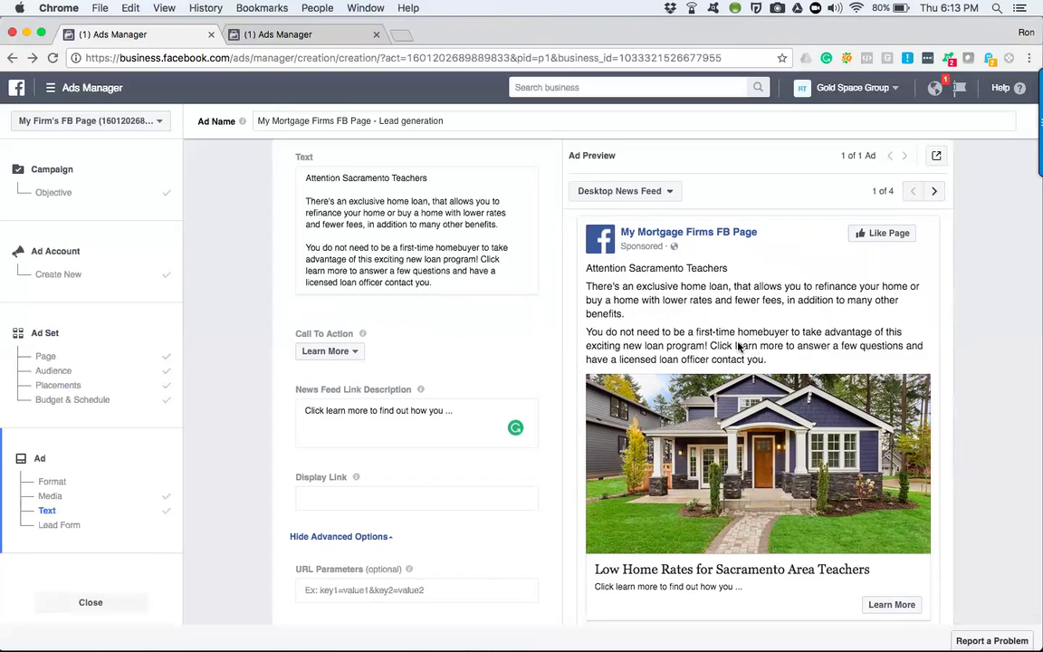
{"action": "left_click", "coordinate": [932, 193]}
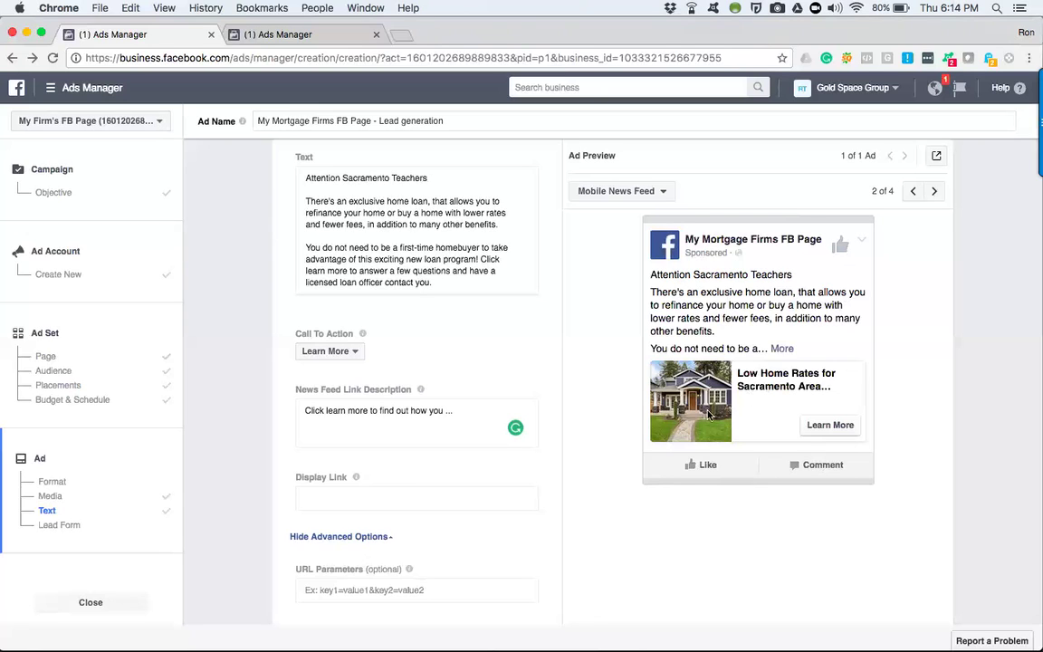
{"action": "scroll", "coordinate": [549, 426], "scroll_direction": "down", "scroll_amount": 2}
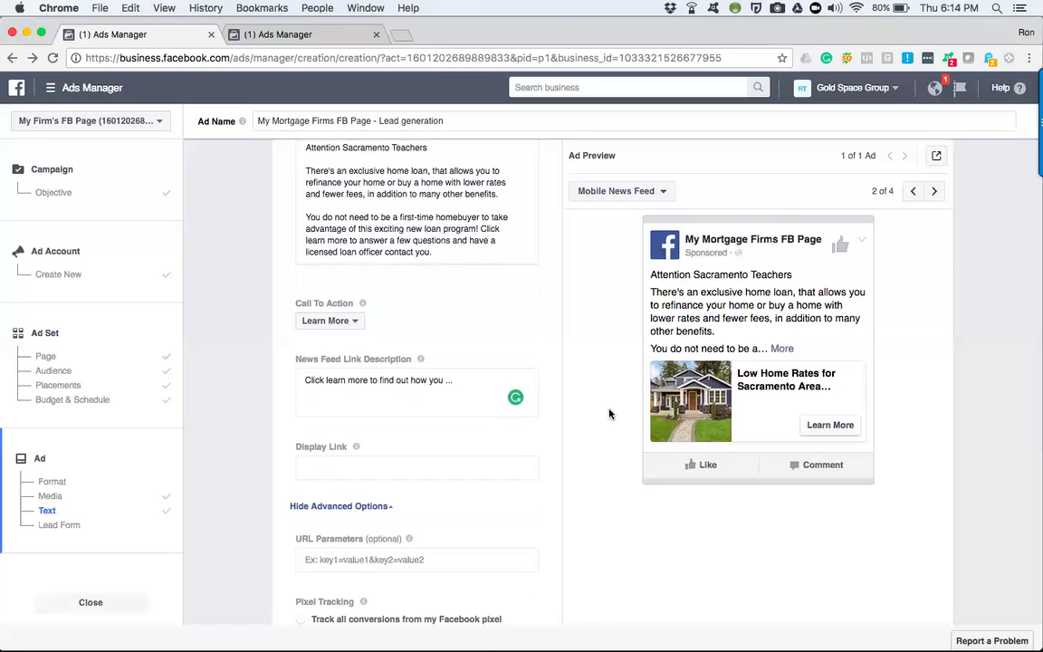